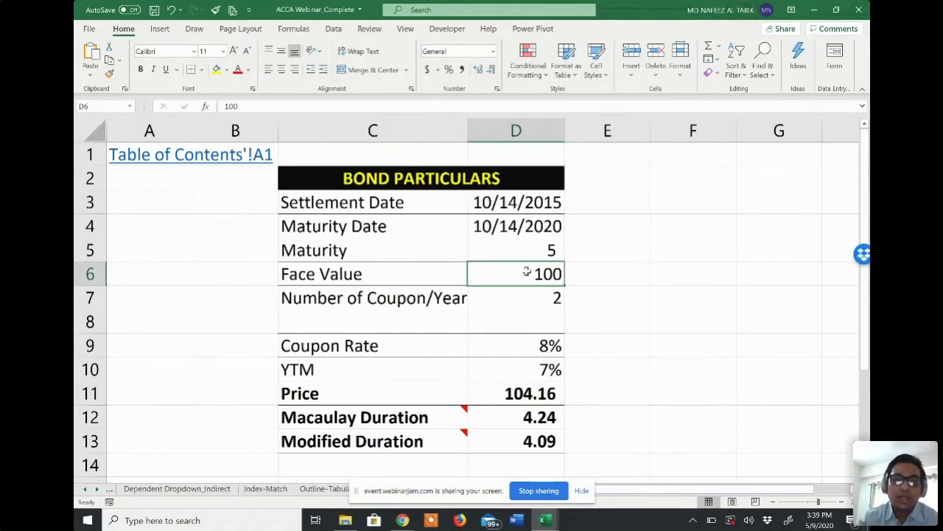
Examine the bond inputs and the formulas for price, Macaulay duration and modified duration in the completed bond table
scroll(527, 271, "down", 1)
left_click(516, 278)
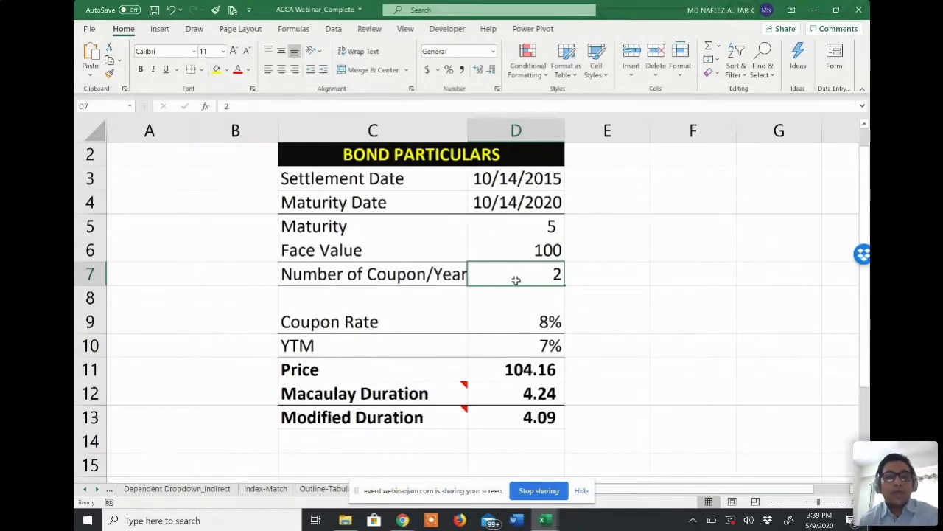
left_click(506, 322)
left_click(503, 347)
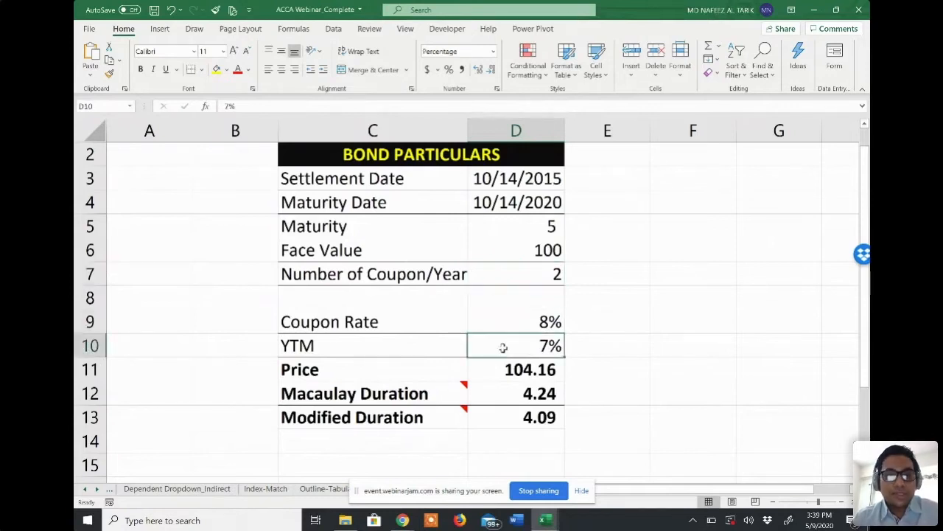
left_click(499, 374)
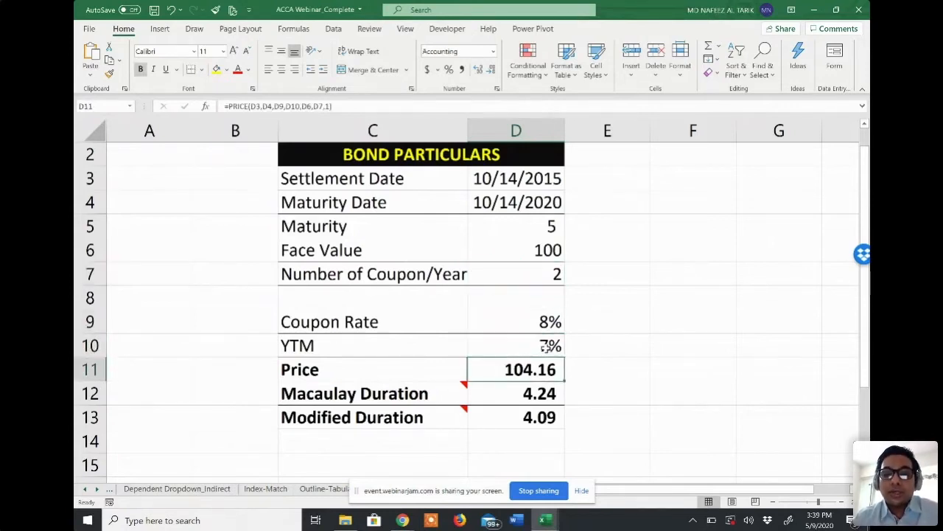
left_click(545, 349)
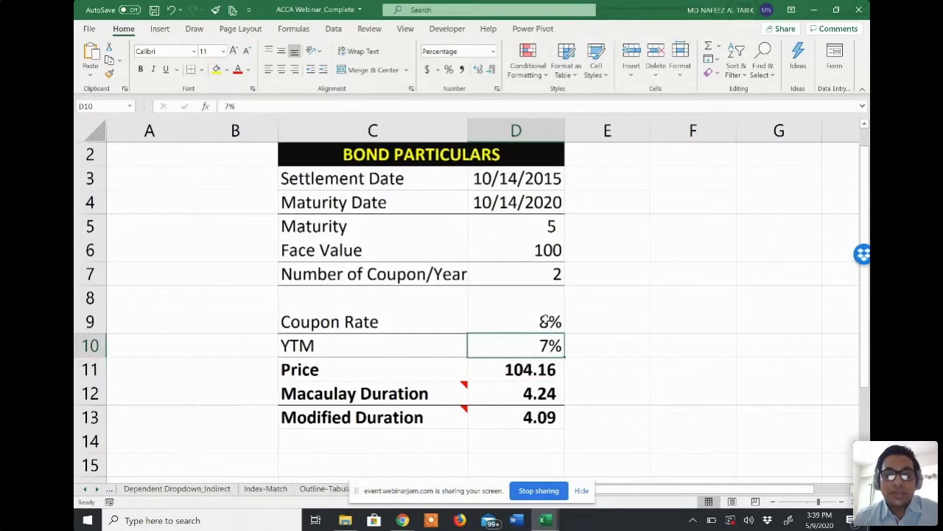
left_click(534, 370)
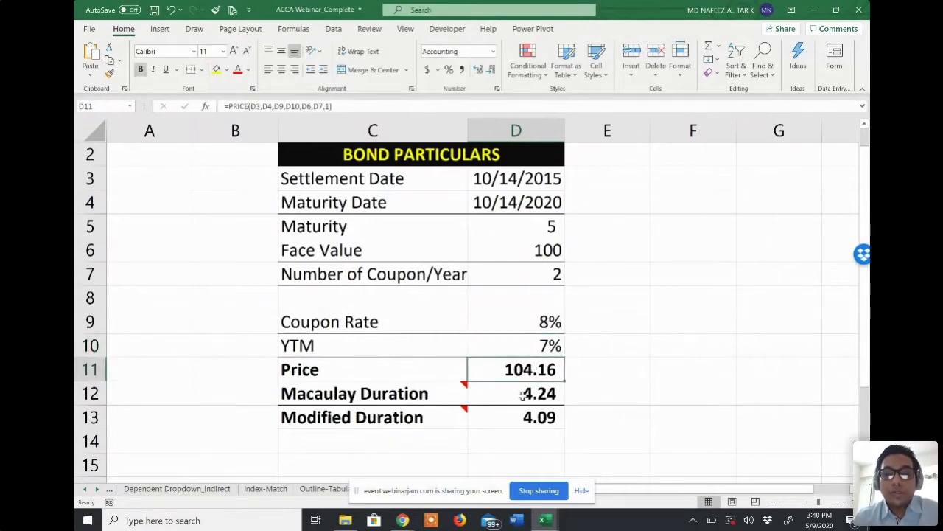
left_click(523, 396)
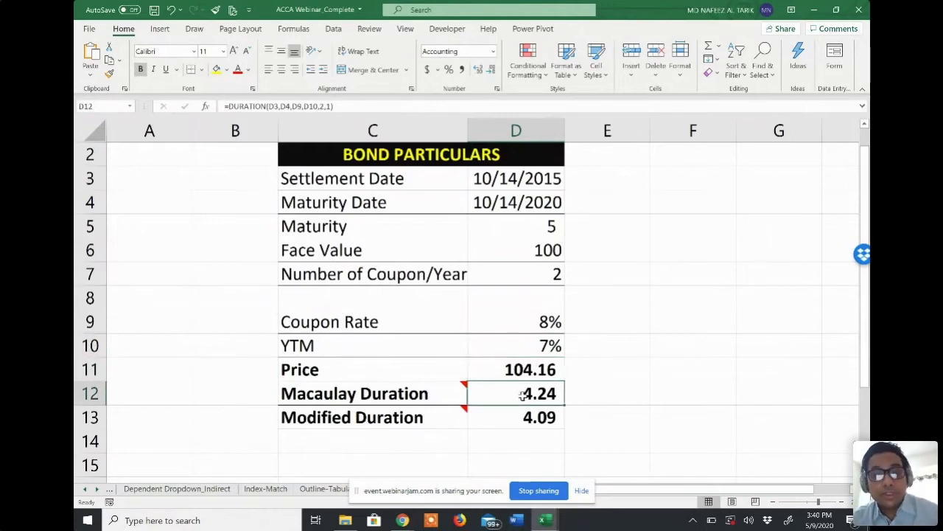
left_click(535, 419)
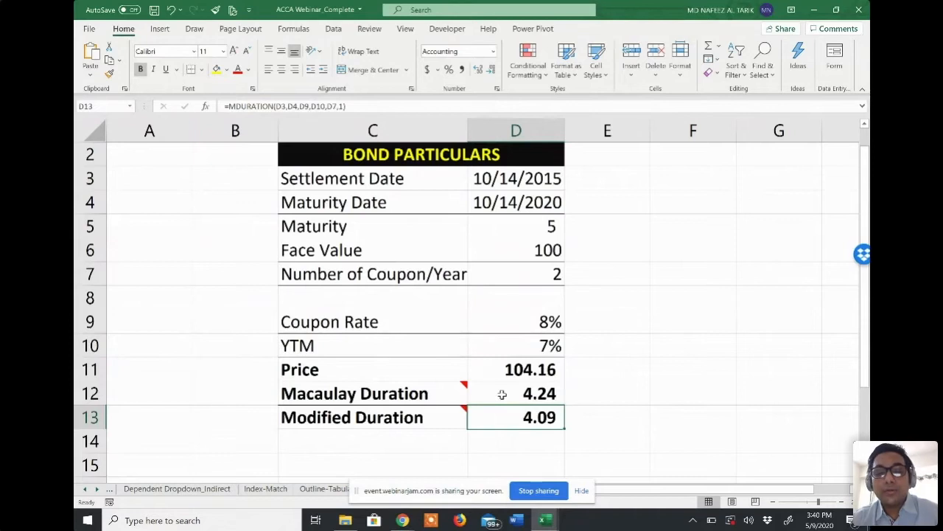
left_click(529, 370)
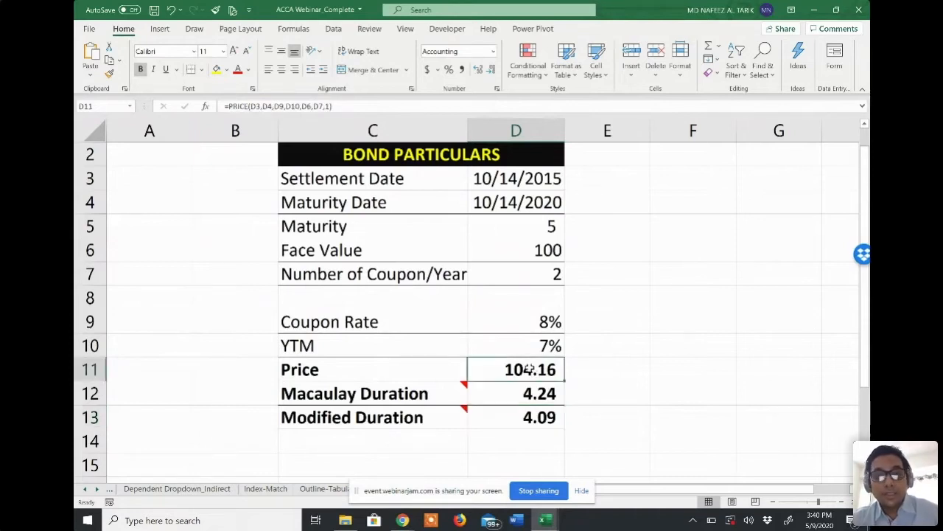
Switch to the Practice_ACCA Webinar workbook and open its bond particulars sheet through the table of contents
key("alt+Tab")
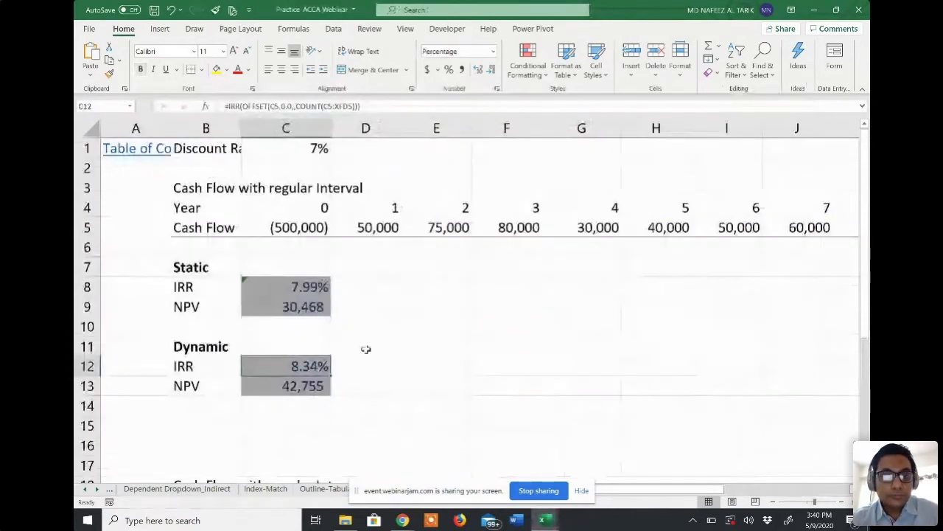
left_click(414, 309)
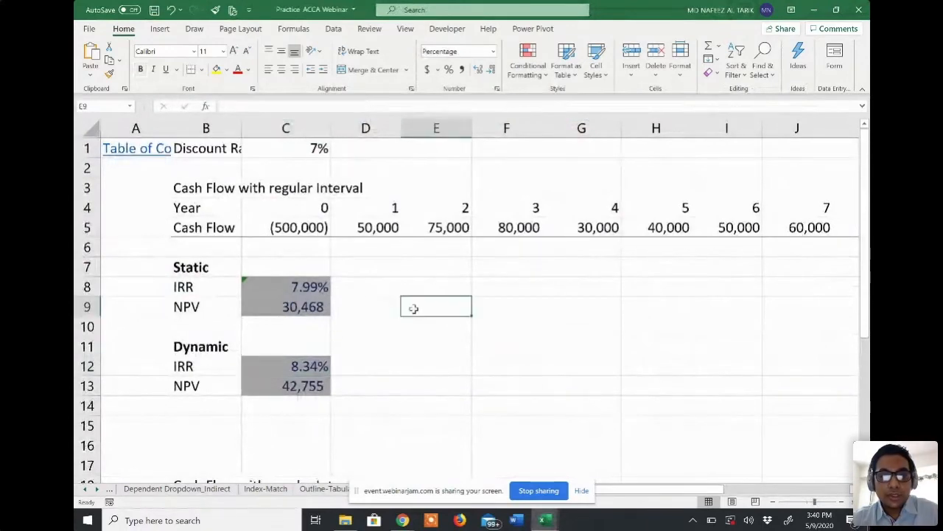
key("alt+Tab")
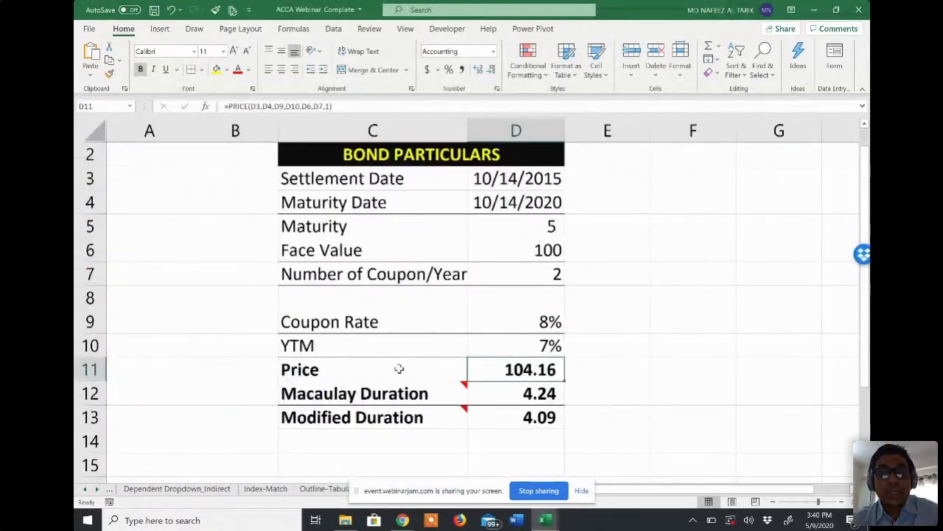
key("alt+Tab")
scroll(457, 361, "down", 2)
scroll(456, 361, "up", 2)
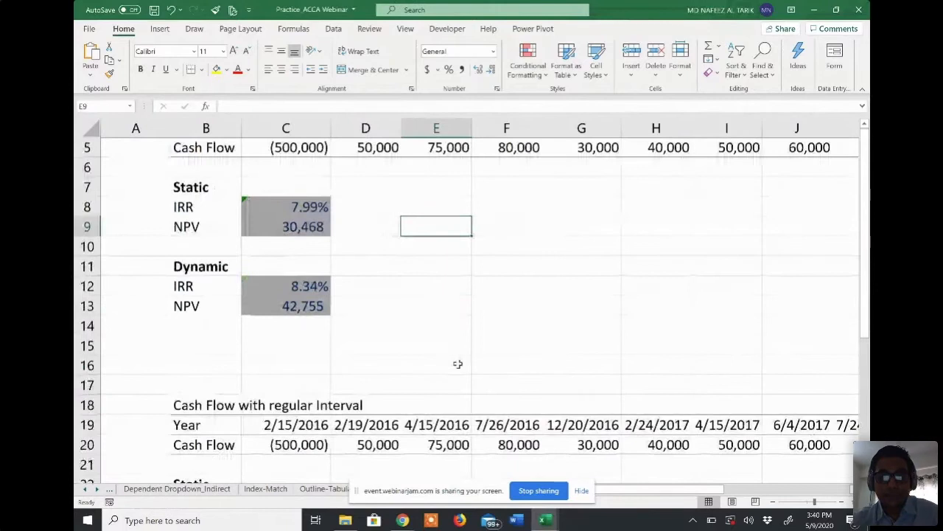
left_click(147, 152)
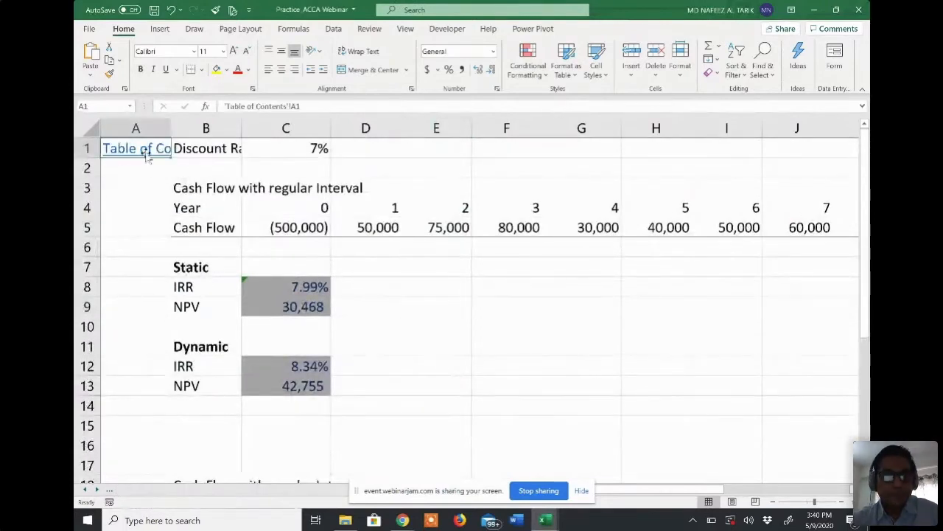
left_click(151, 380)
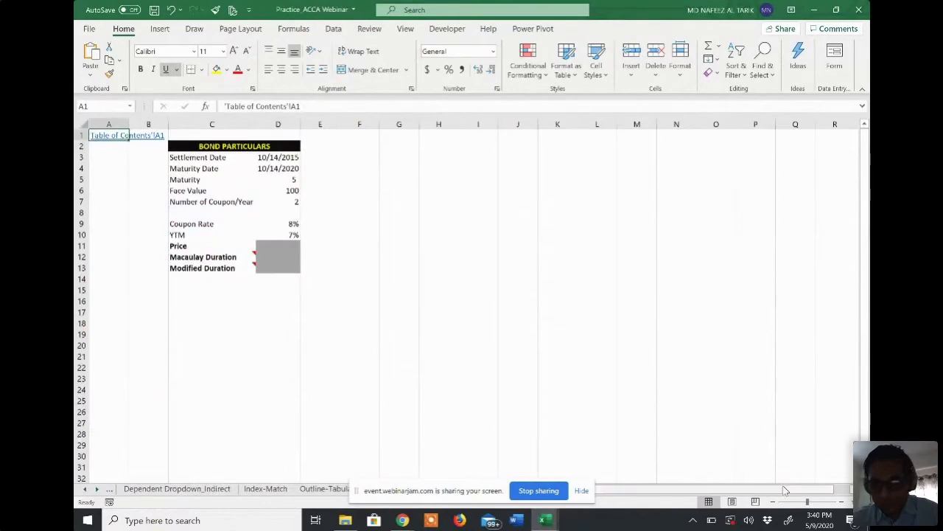
Start a PRICE formula in cell D11 with settlement date D3 and maturity date D4 as its first arguments
left_click(813, 501)
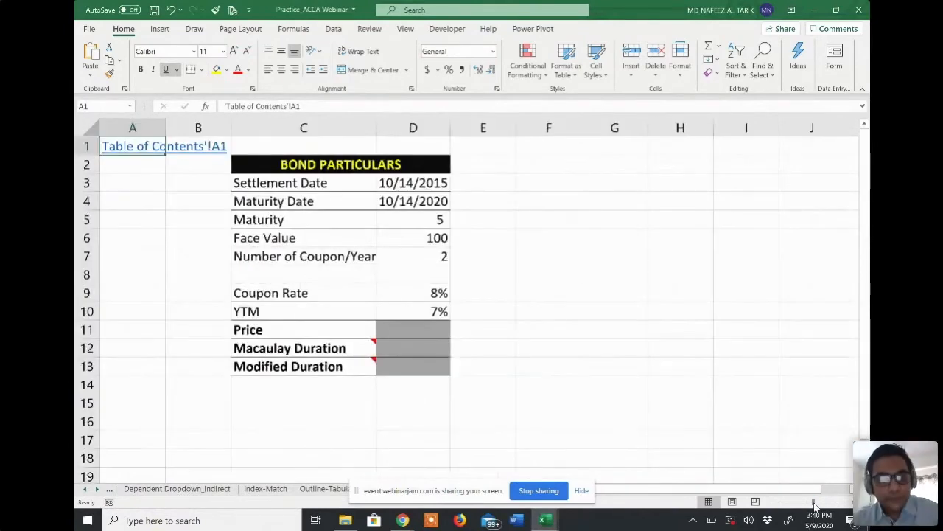
left_click(416, 329)
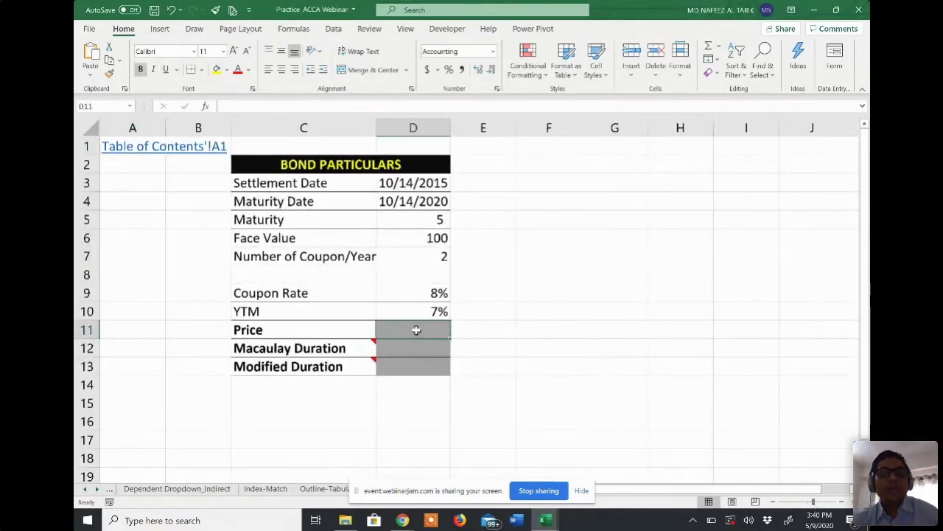
type("=")
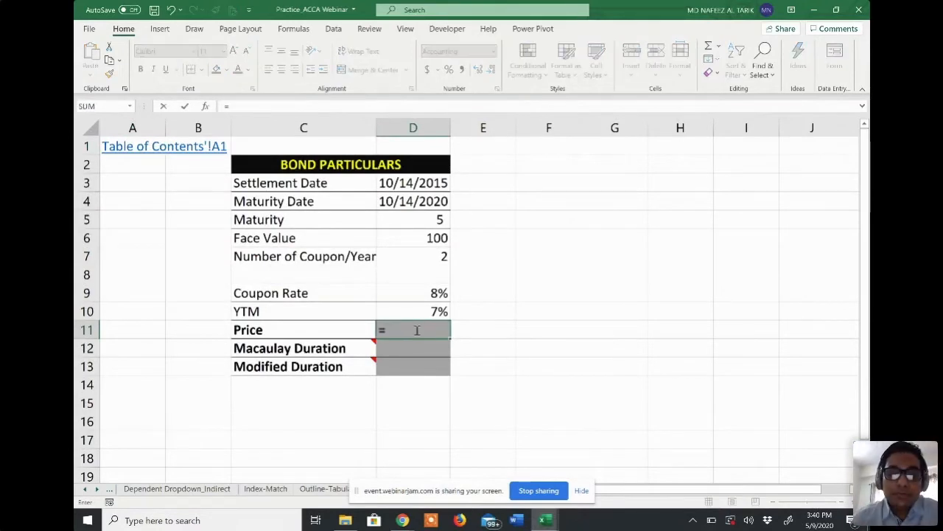
type("pr")
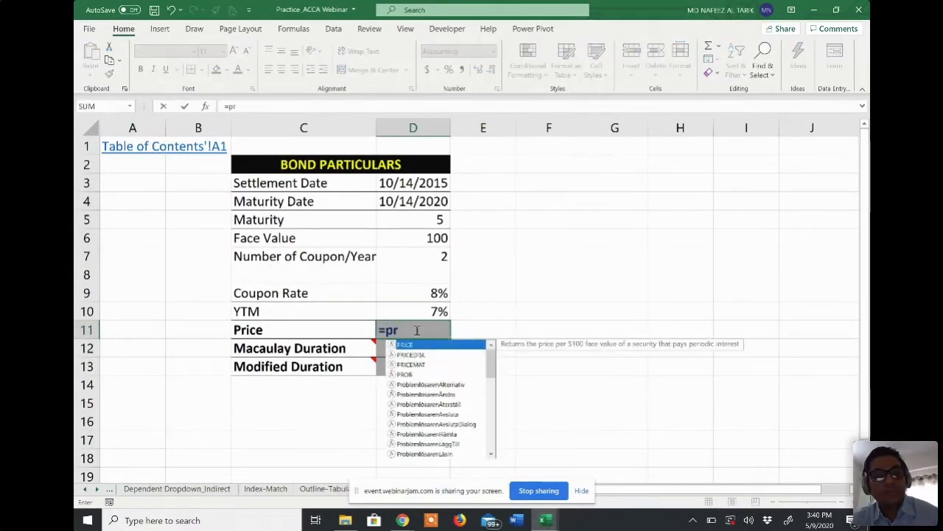
key("Tab")
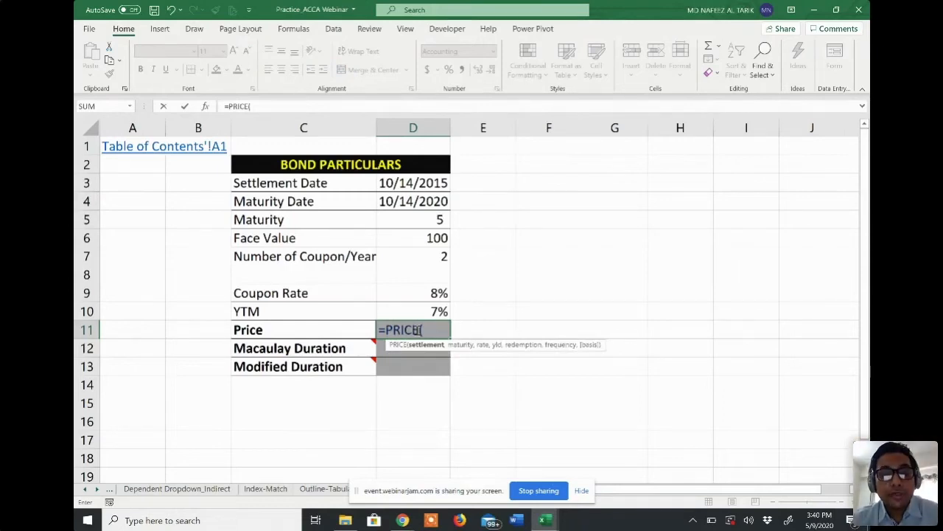
left_click(407, 182)
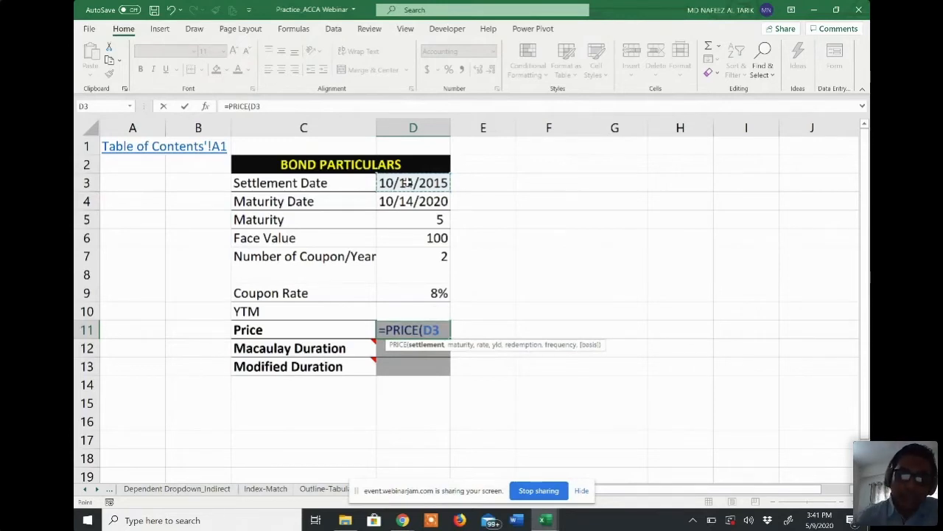
type(",")
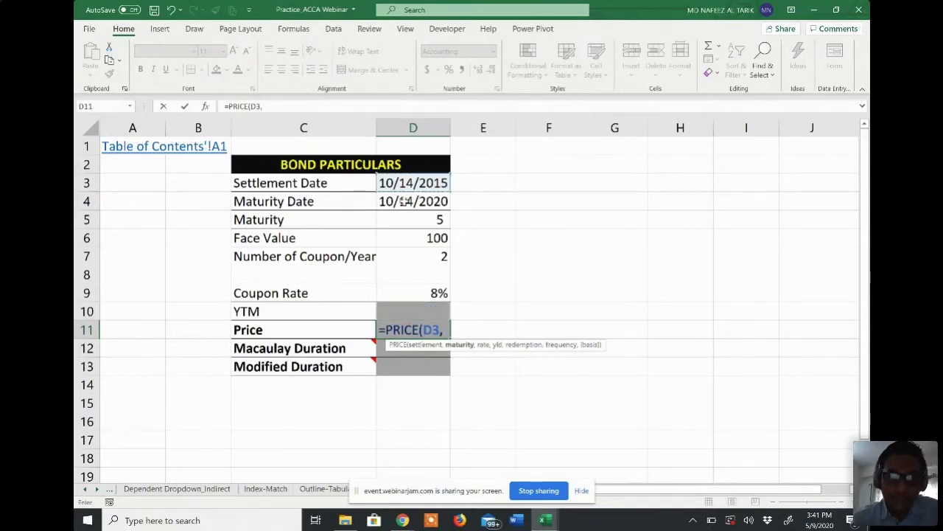
left_click(405, 201)
type(",")
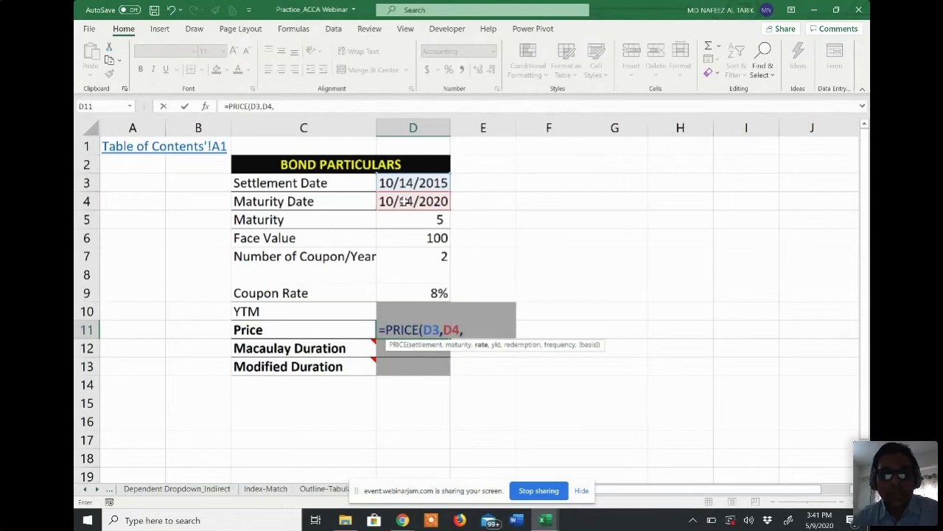
Add the coupon rate in D9 and the YTM in D10 as the rate and yield arguments of the PRICE formula
left_click(410, 294)
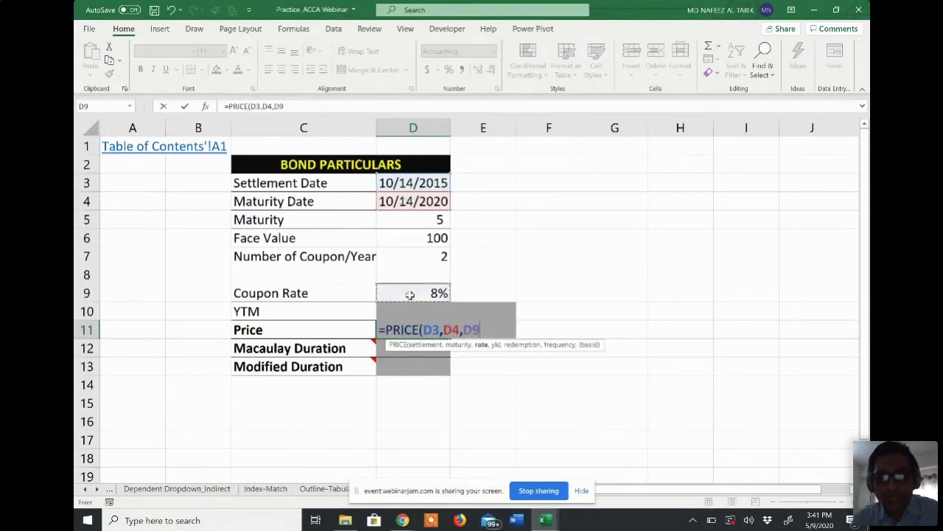
type(",")
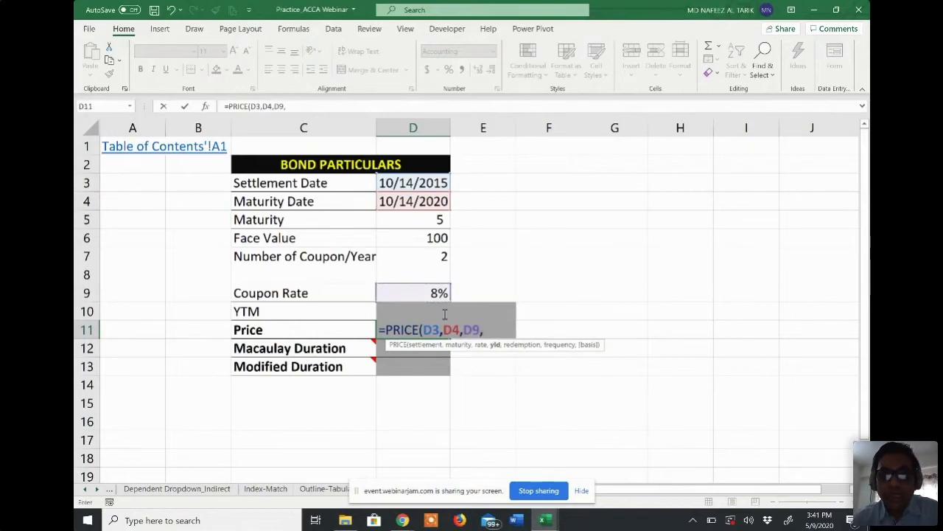
scroll(475, 265, "down", 1)
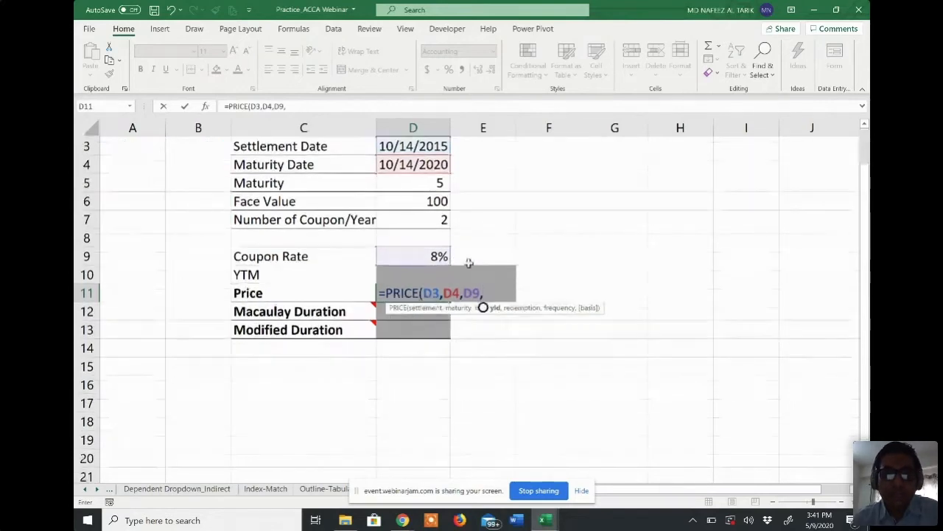
left_click(434, 256)
key("Down")
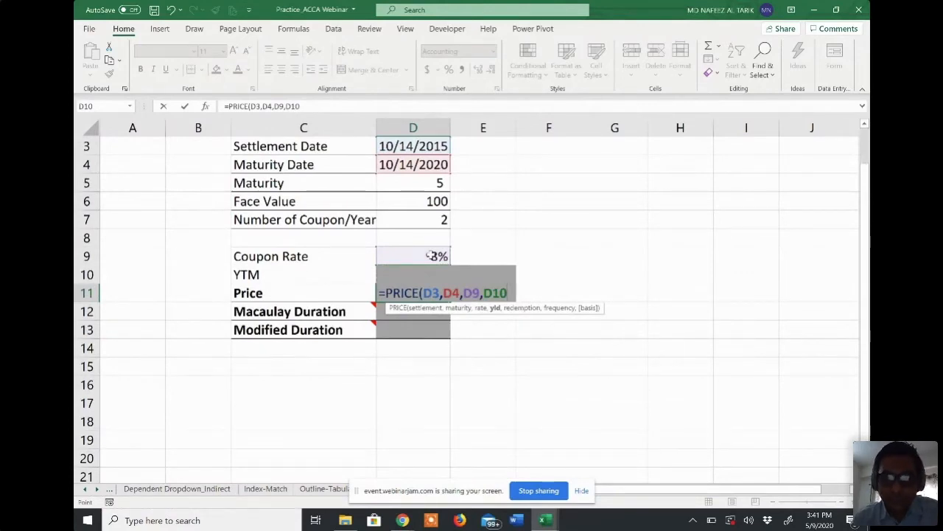
type(",")
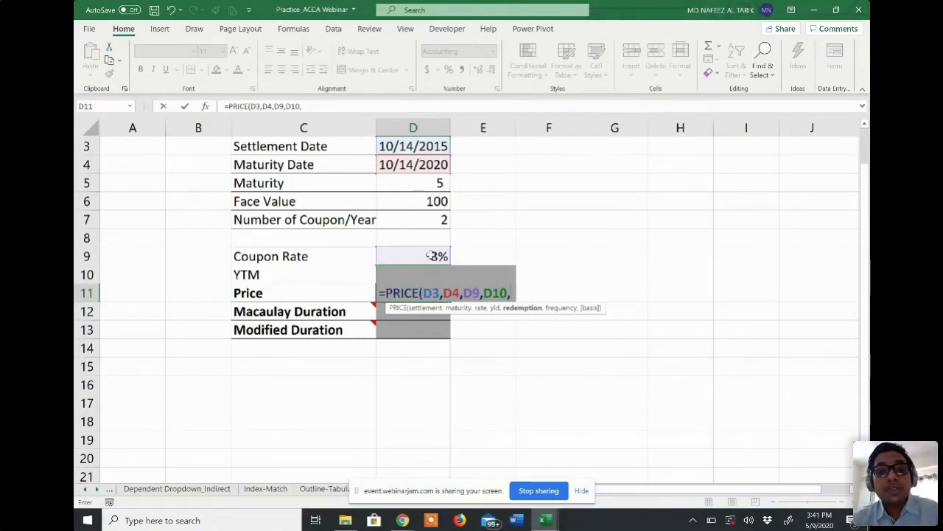
Complete the PRICE formula with face value D6 as redemption and coupons per year D7 as frequency
key("Up")
key("Up")
key("Up")
key("Up")
key("Up")
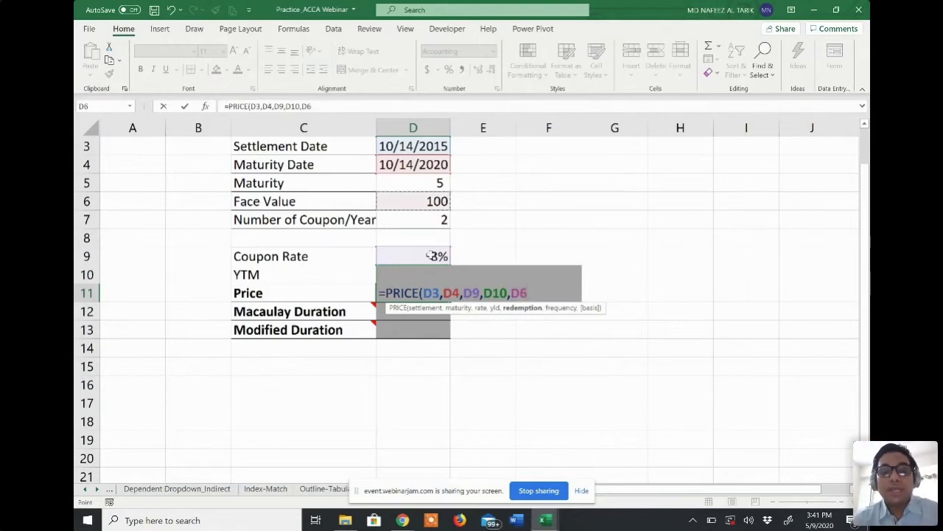
type(",")
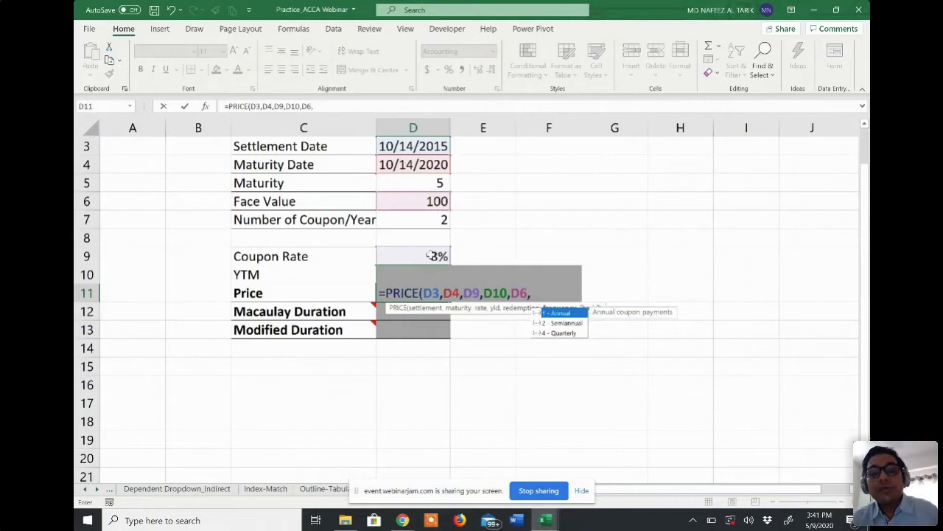
left_click(440, 216)
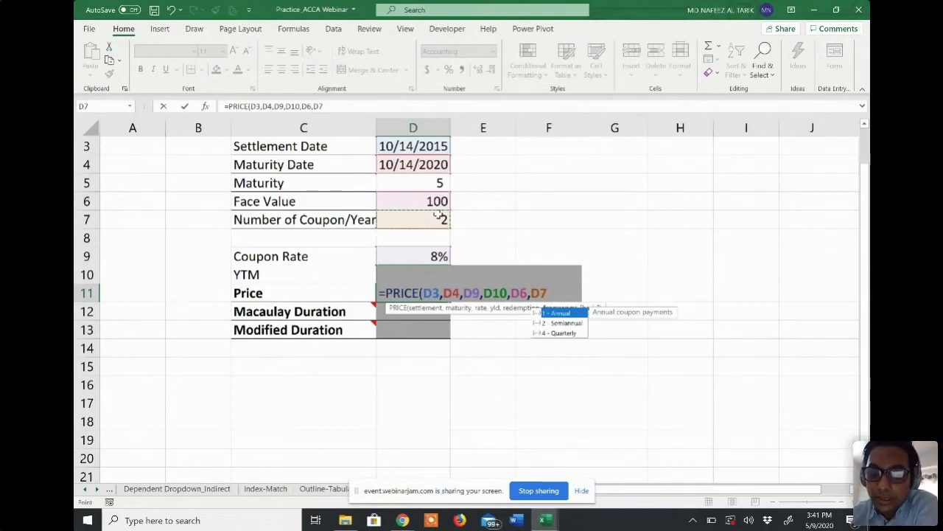
type(")")
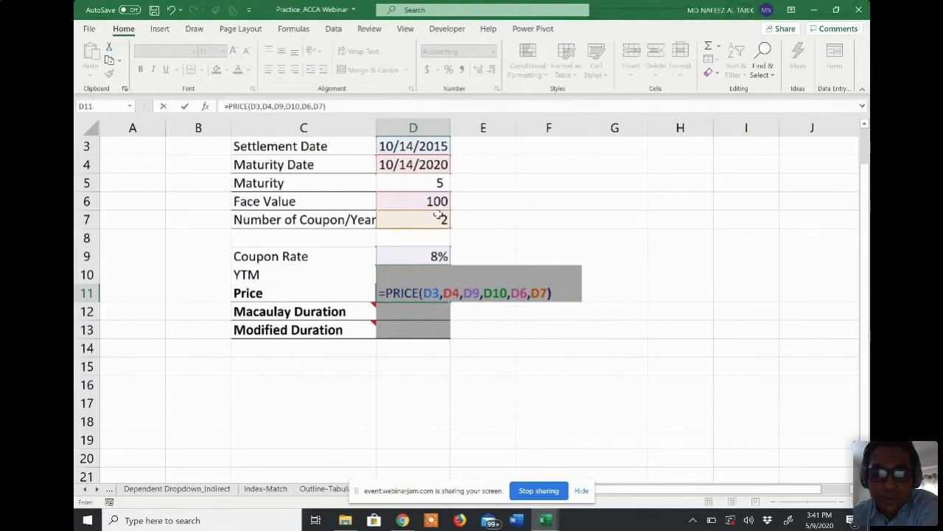
key("Return")
Check the price formula and the coupon rate, and set the YTM in D10 to 9%
left_click(419, 291)
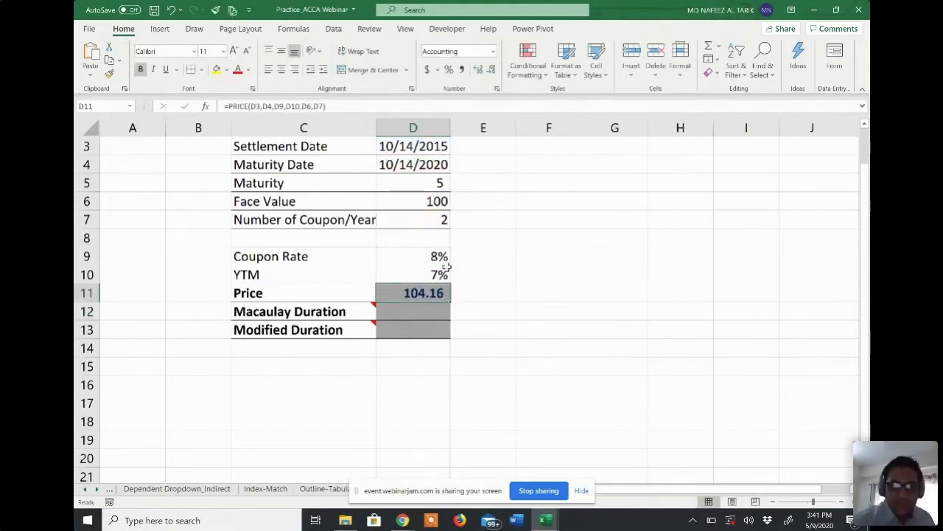
left_click(438, 274)
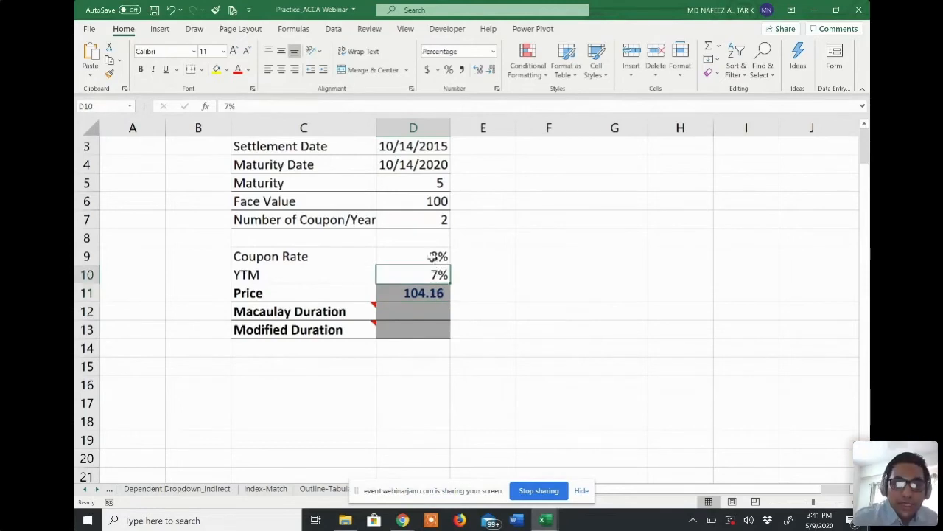
left_click(435, 256)
left_click(435, 272)
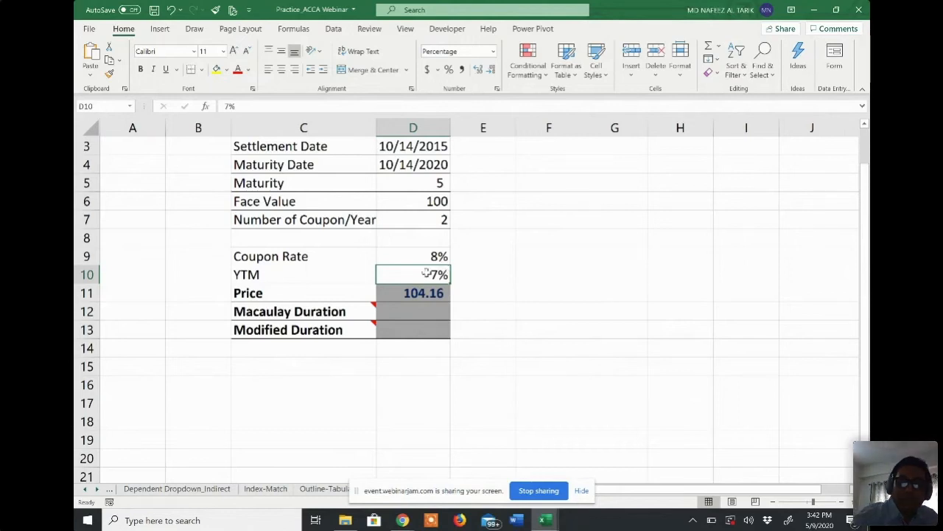
type("9")
key("Return")
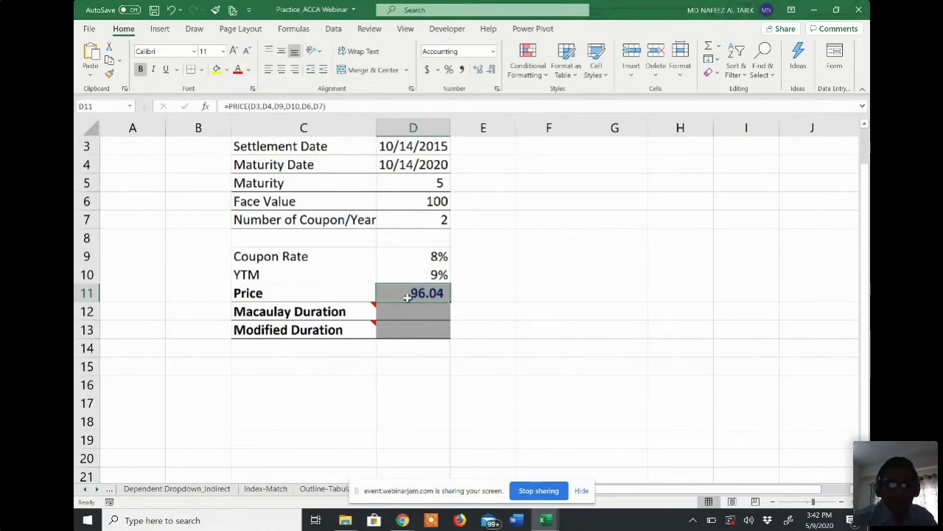
Start a DURATION formula in cell D12 with settlement date D3 and maturity date D4 as its first arguments
left_click(407, 312)
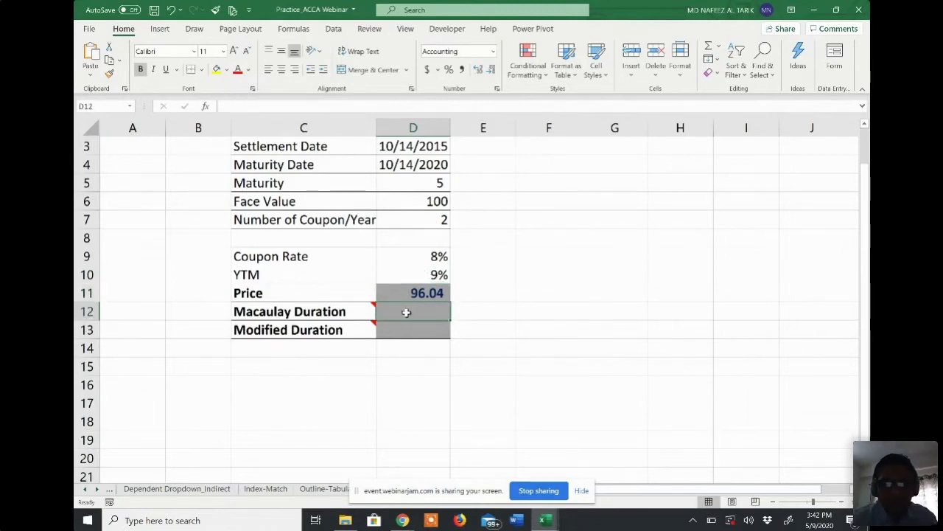
type("=")
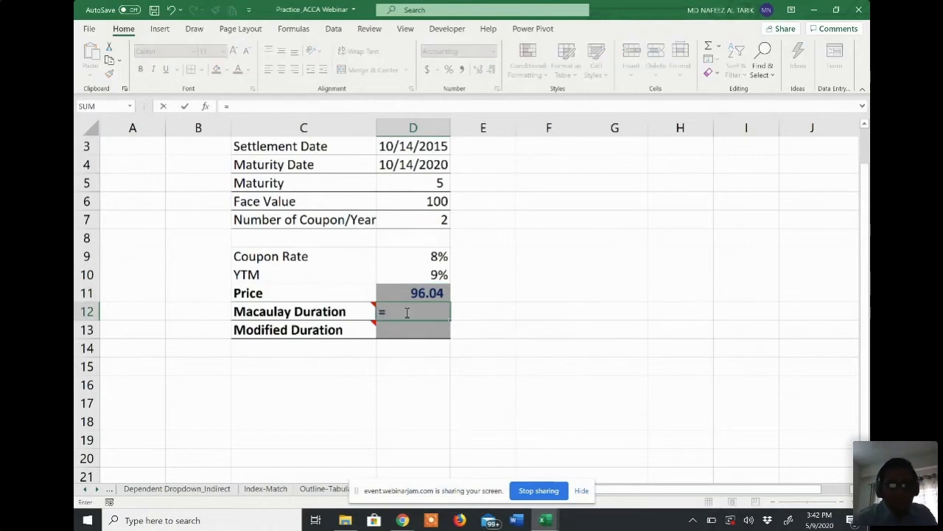
type("du")
key("BackSpace")
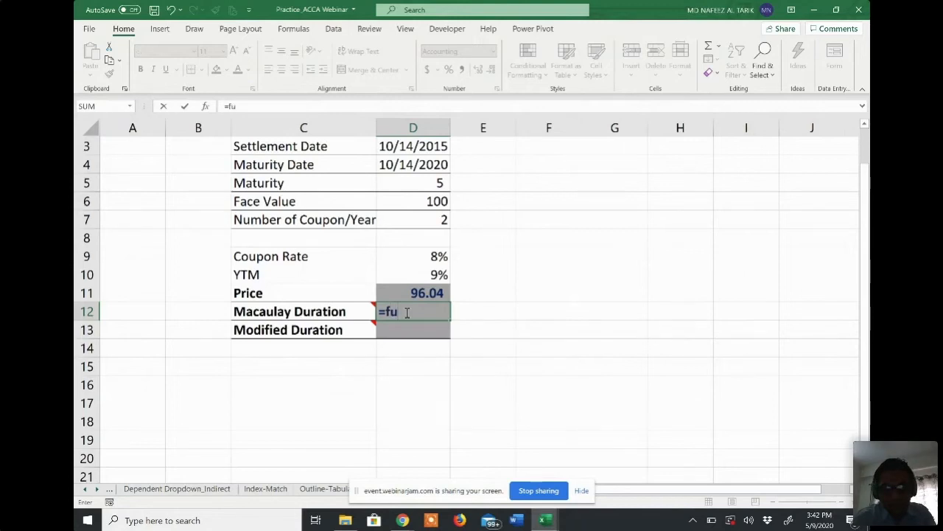
type("u")
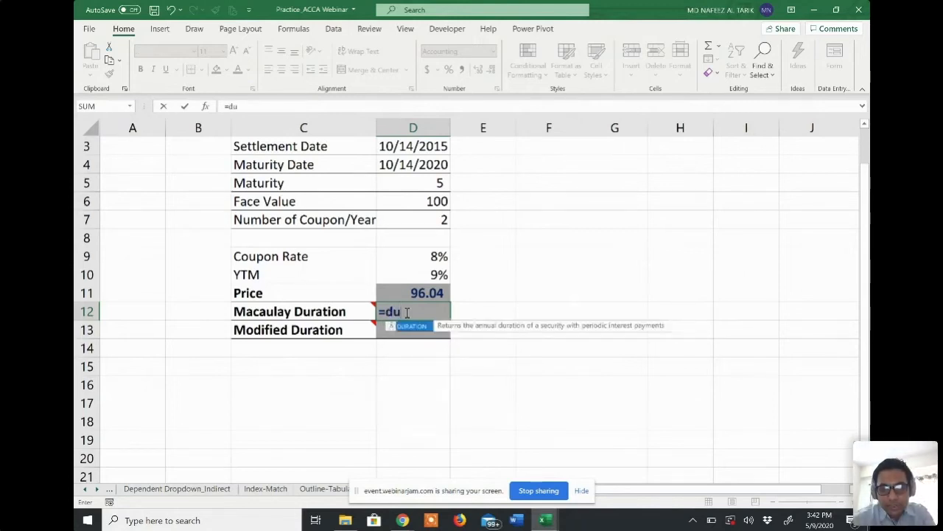
key("Tab")
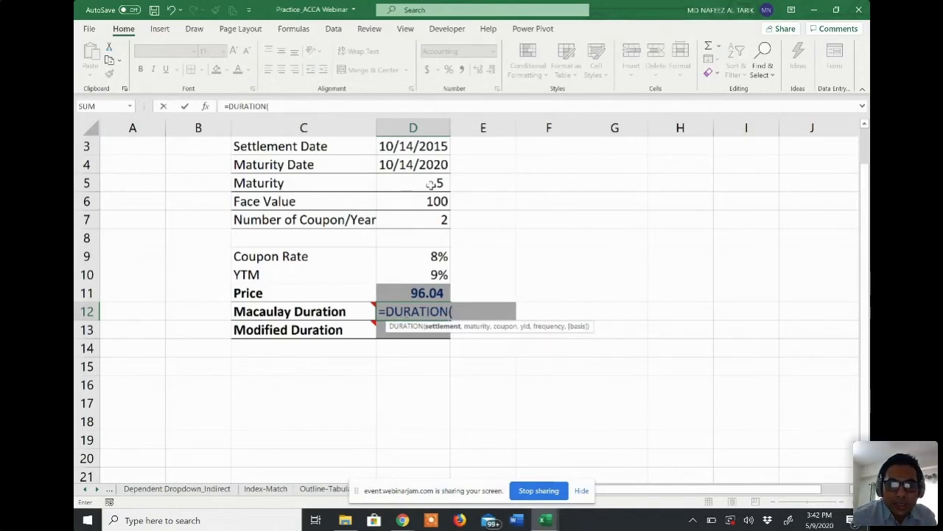
left_click(435, 148)
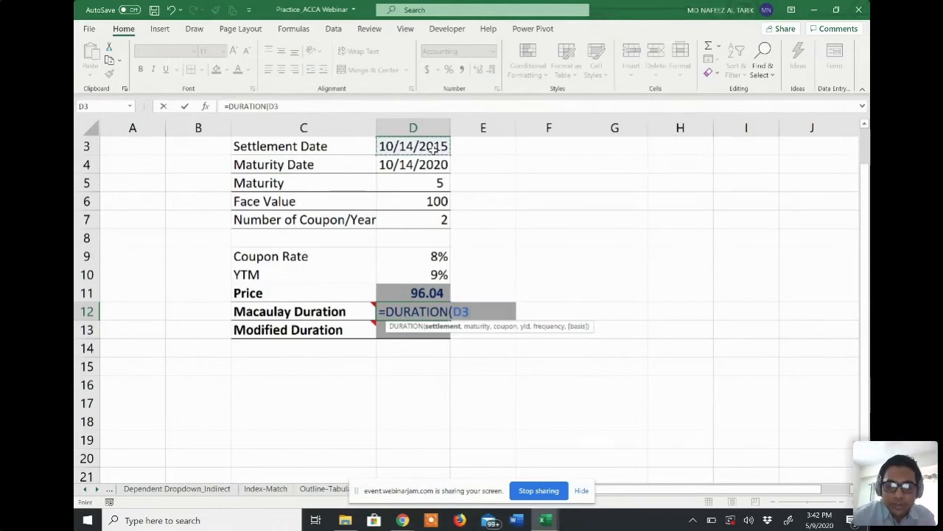
type(",")
left_click(427, 165)
type(",")
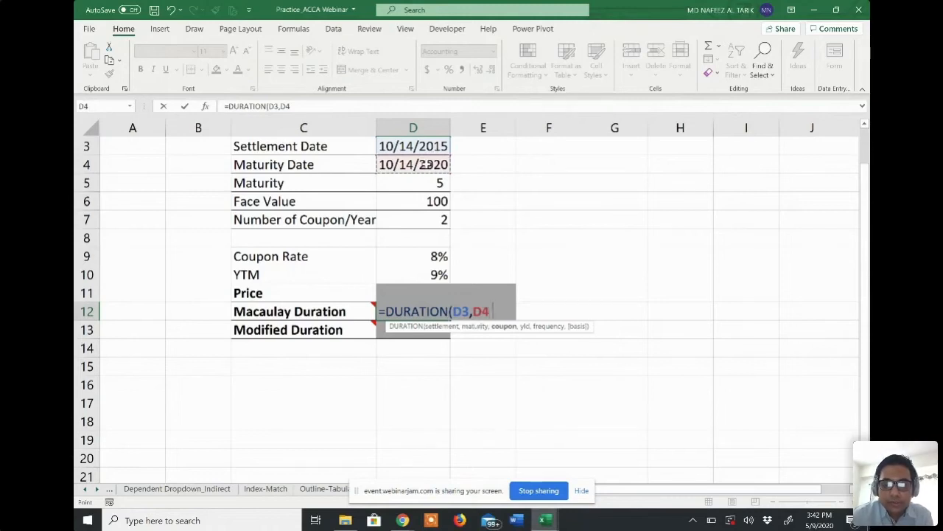
Add coupon rate D9, YTM D10 and coupons per year D7 as the coupon, yield and frequency arguments of the DURATION formula
left_click(425, 256)
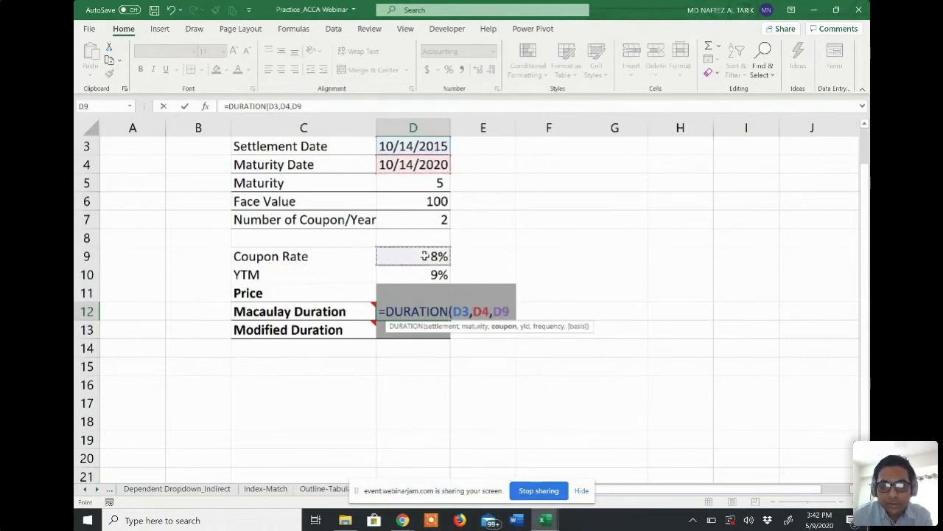
type(",")
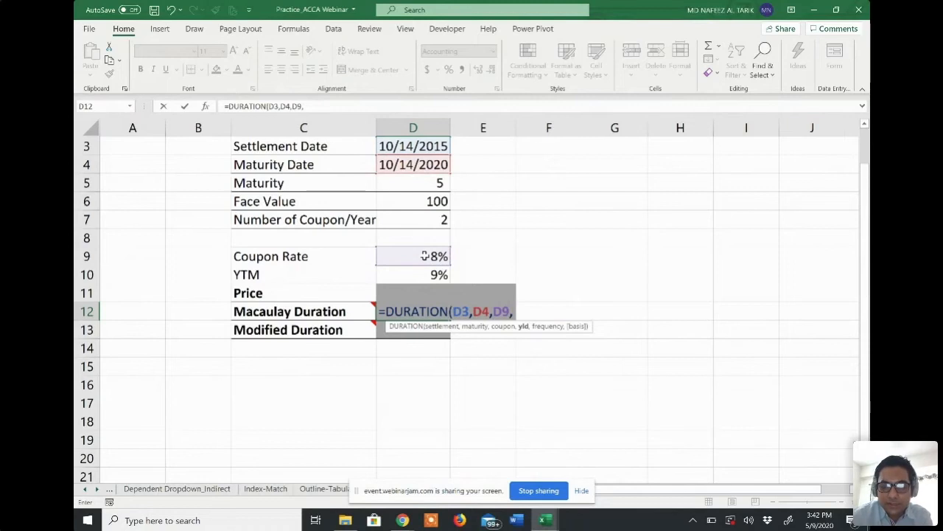
key("Up")
key("Up")
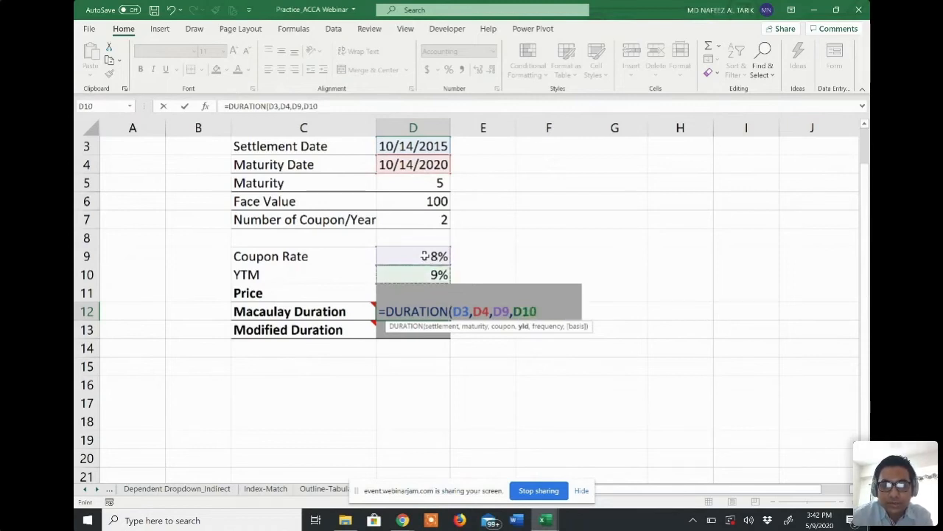
type(",")
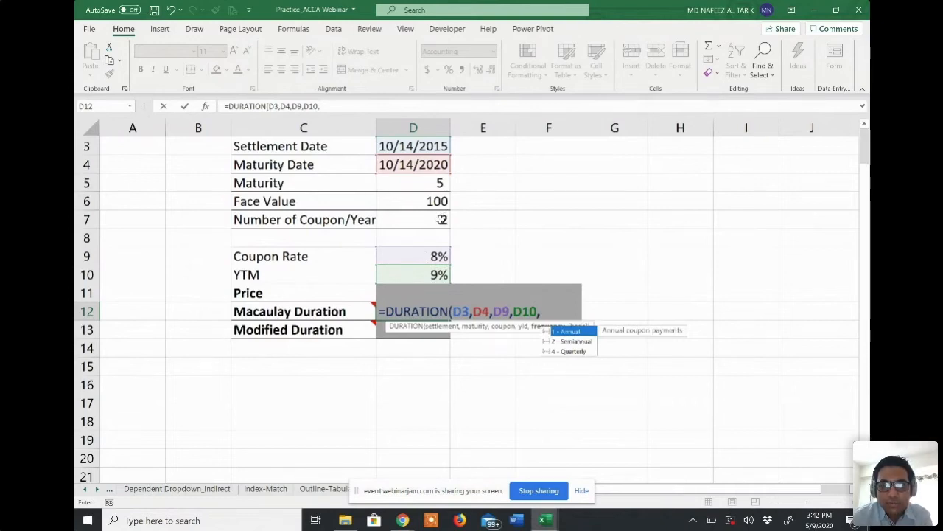
left_click(441, 220)
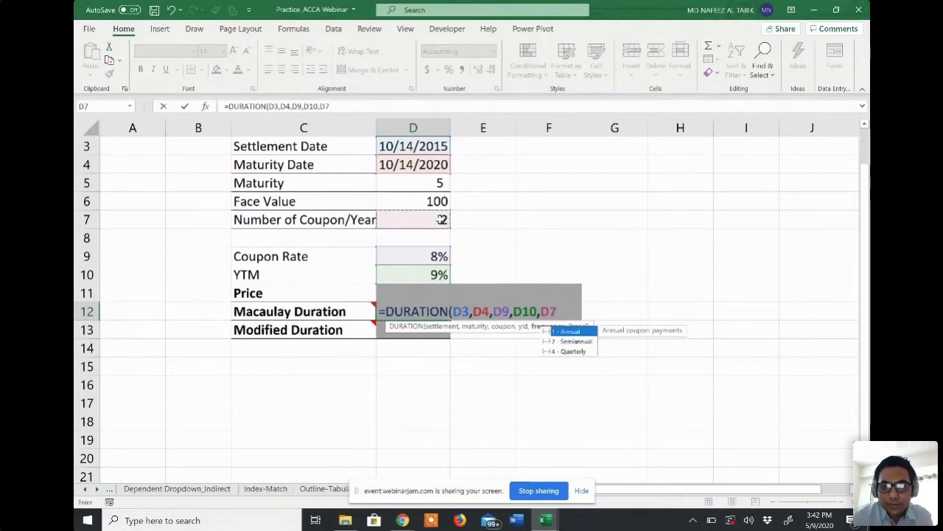
Complete the DURATION formula in D12 with basis 1, the Actual/actual day count
type(",")
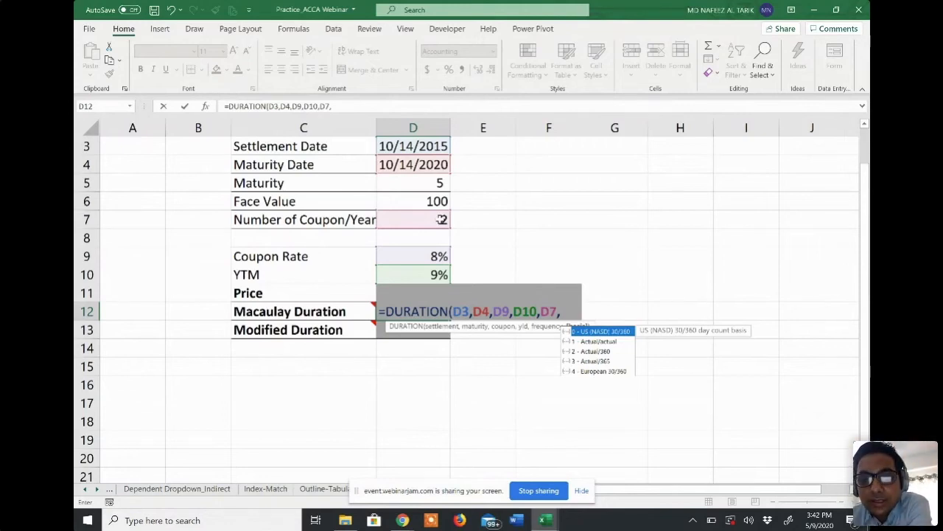
key("Down")
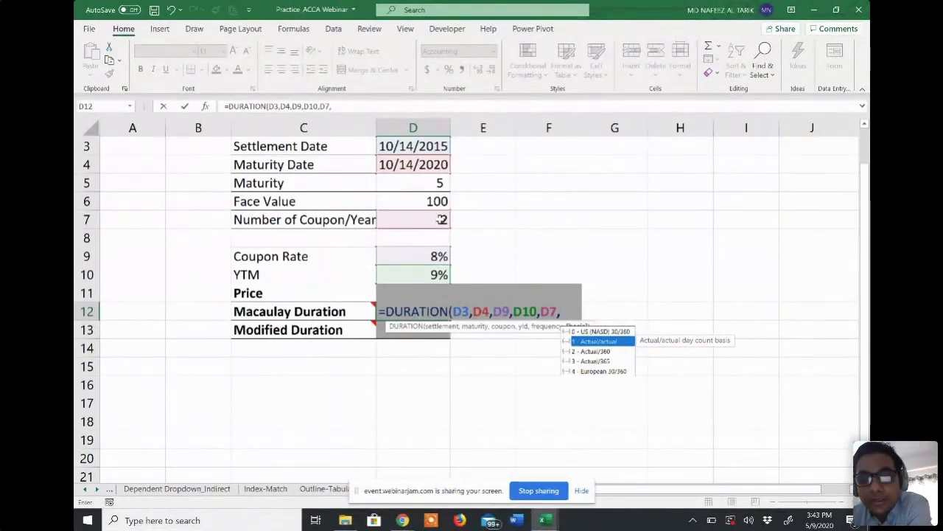
key("Down")
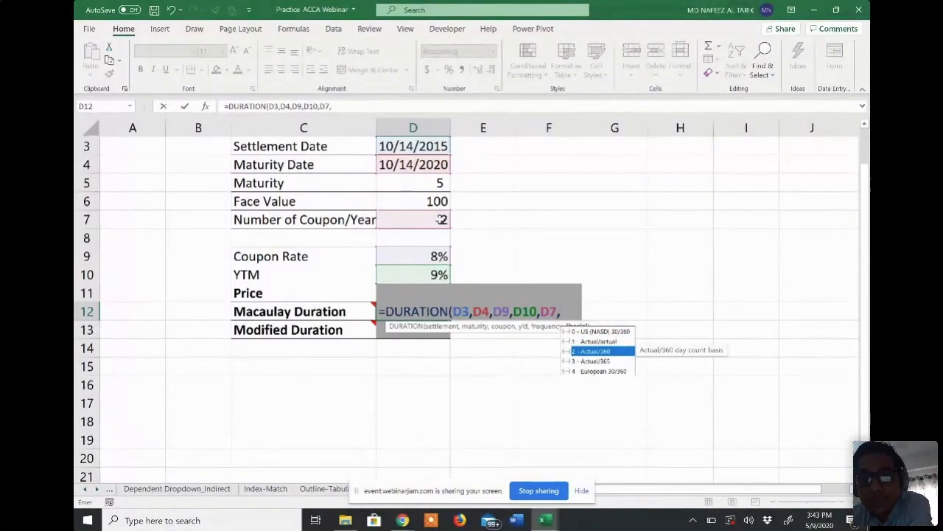
key("Down")
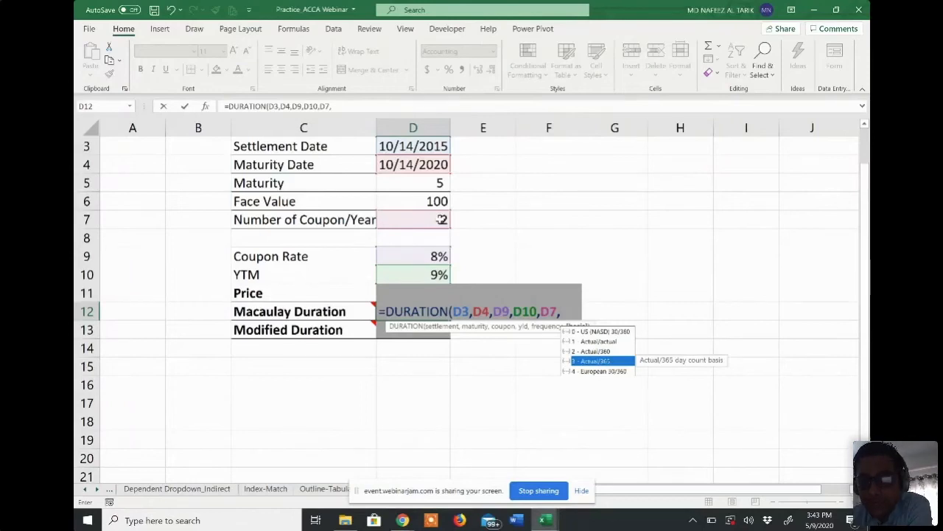
key("Up")
key("Up")
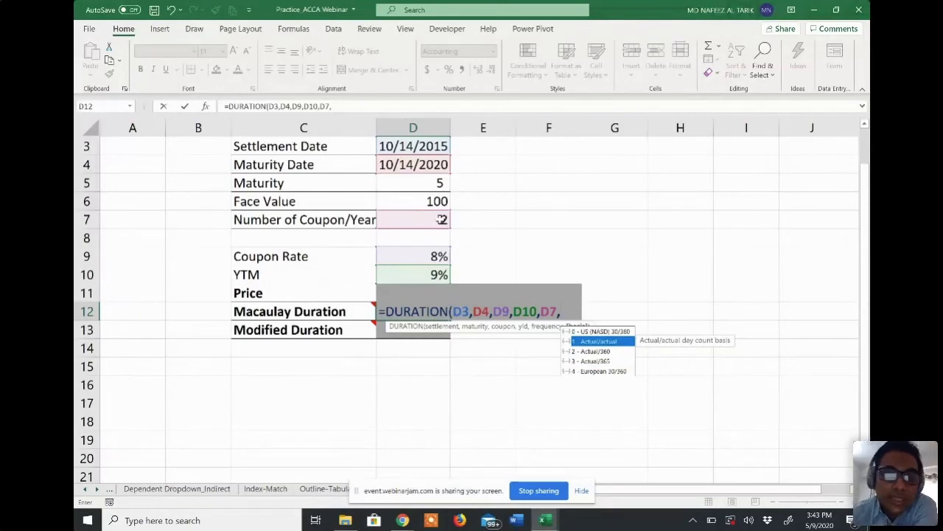
type("1")
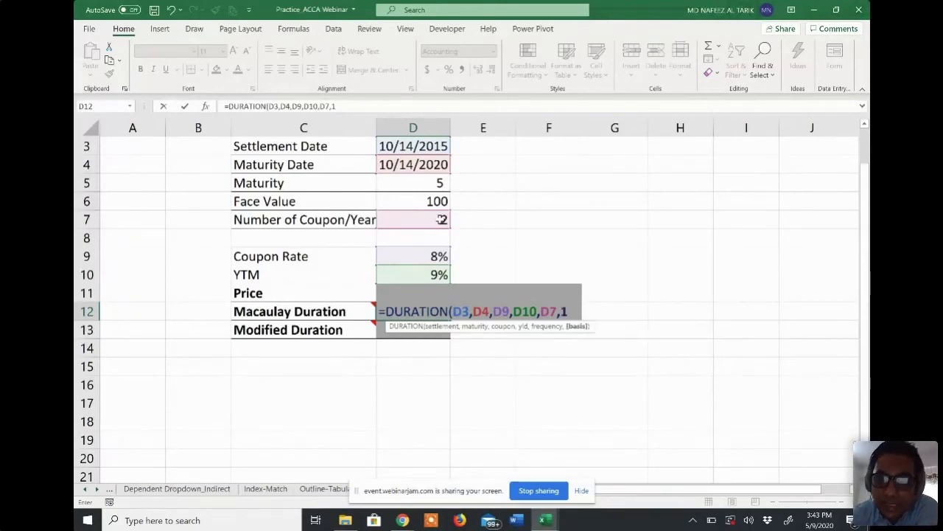
type(")")
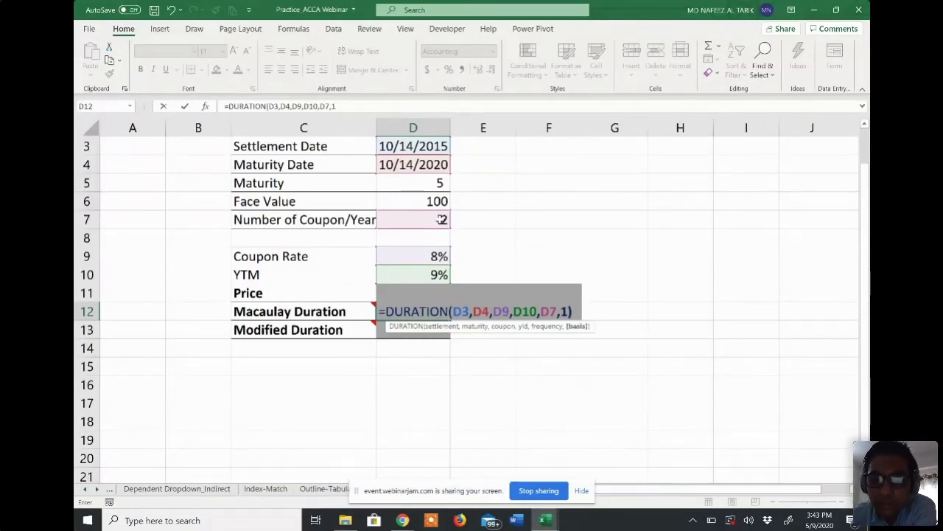
key("BackSpace")
key("BackSpace")
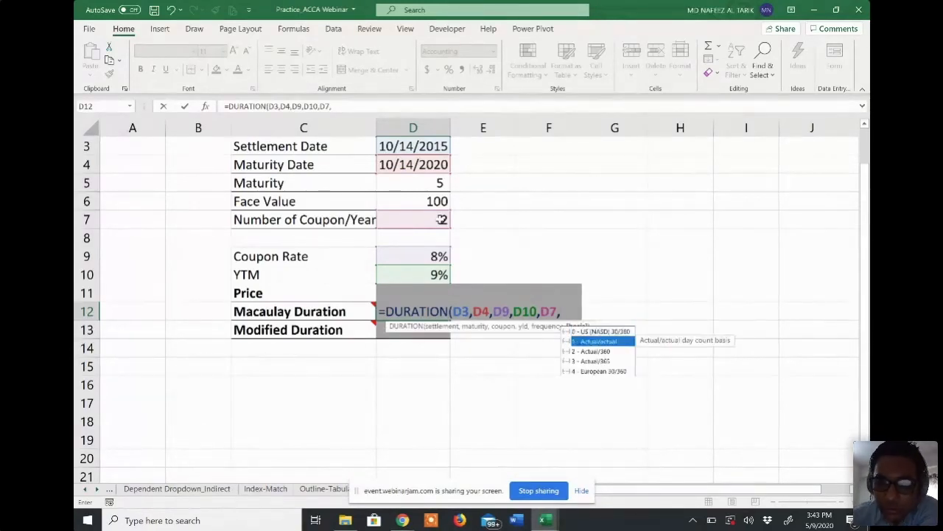
type("1)")
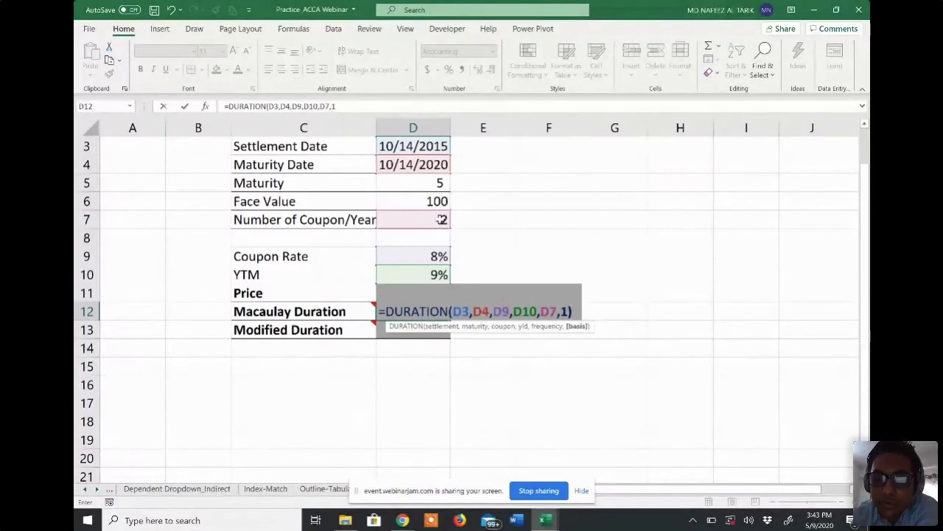
key("Return")
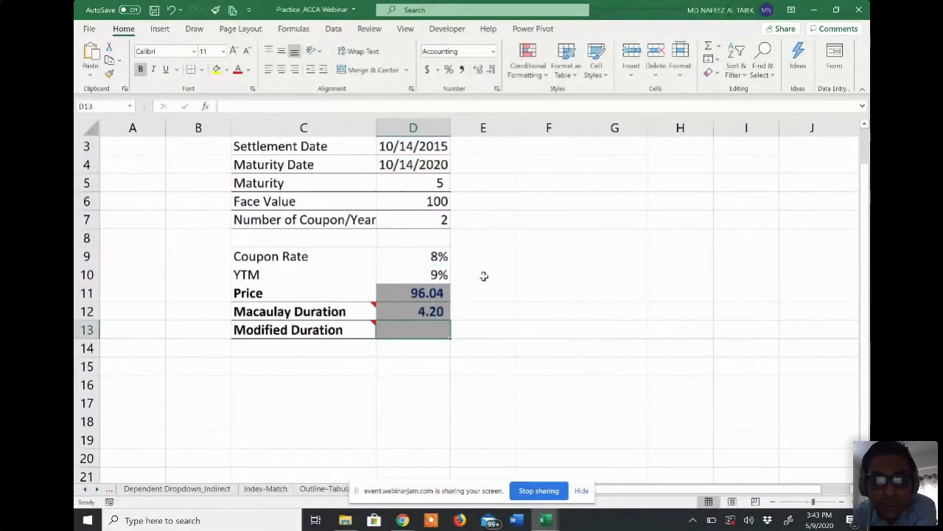
left_click(430, 313)
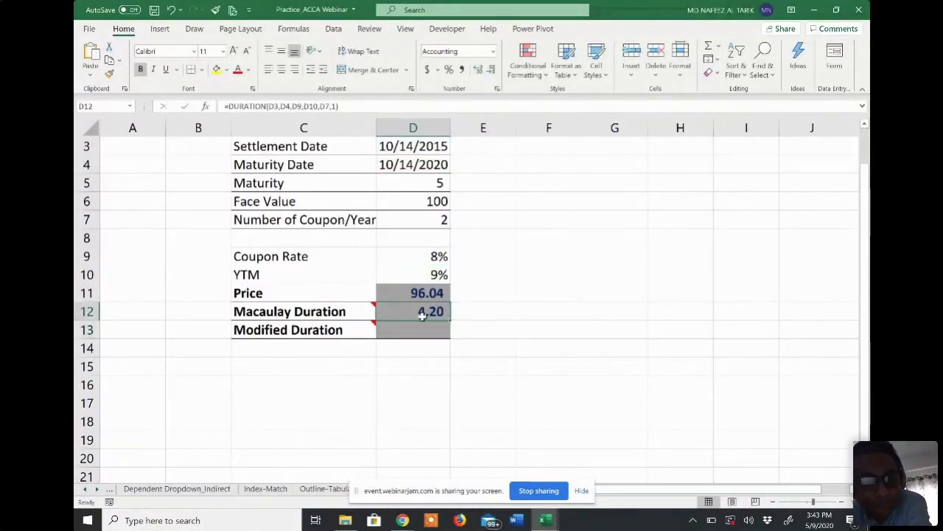
left_click(421, 330)
type("=MDURATION(")
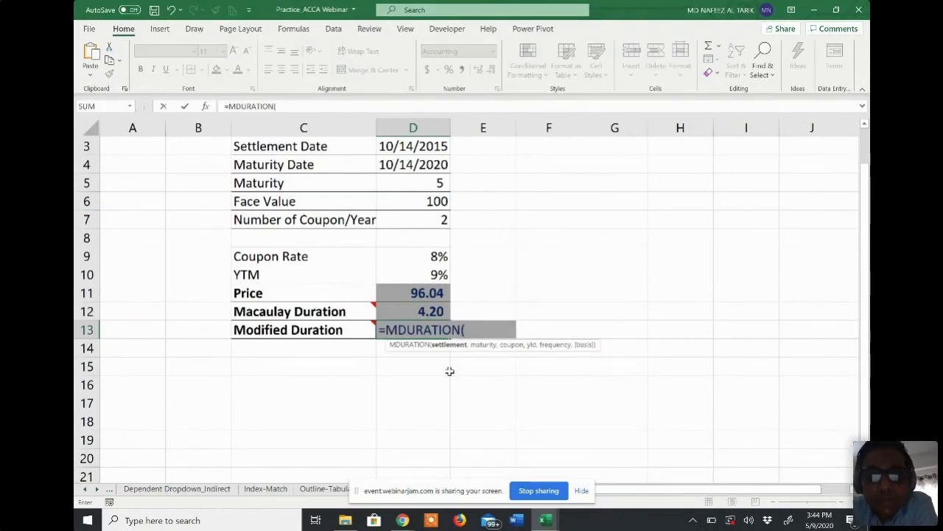
key("Return")
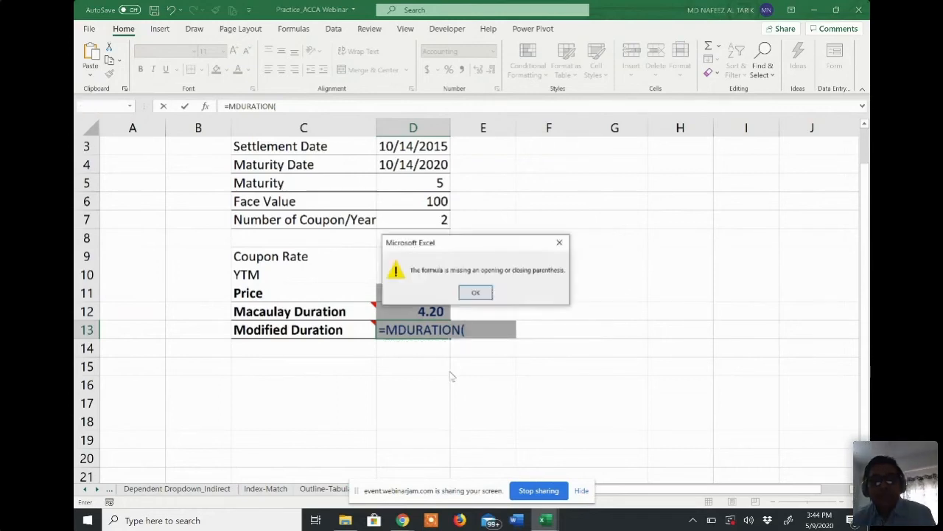
key("Return")
key("Escape")
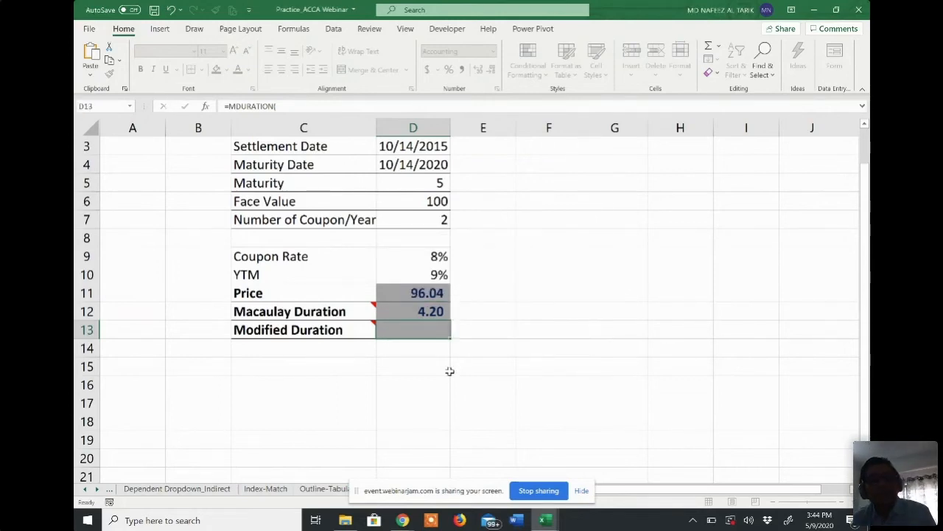
Switch to the ACCA Webinar_Complete workbook and examine the price, Macaulay duration and modified duration formulas in D11 to D13
key("alt+Tab")
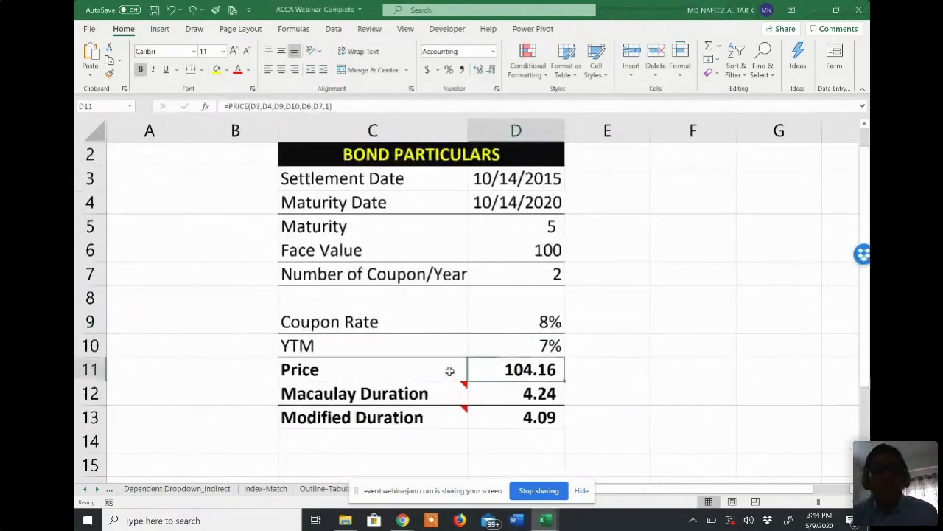
left_click(520, 393)
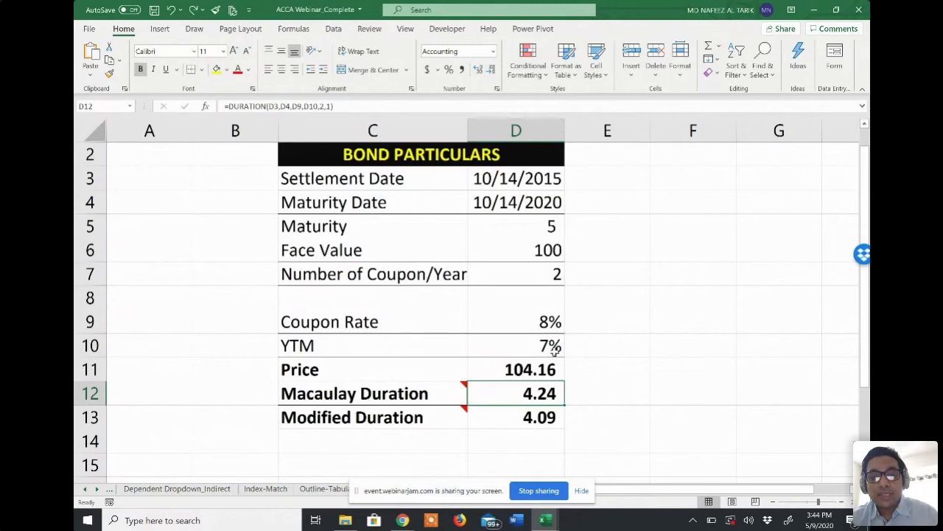
left_click(532, 363)
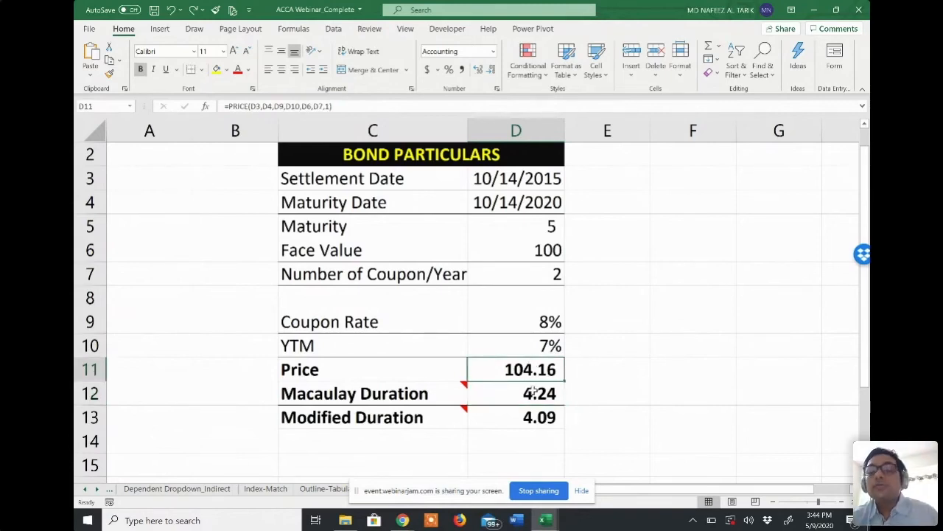
left_click(532, 394)
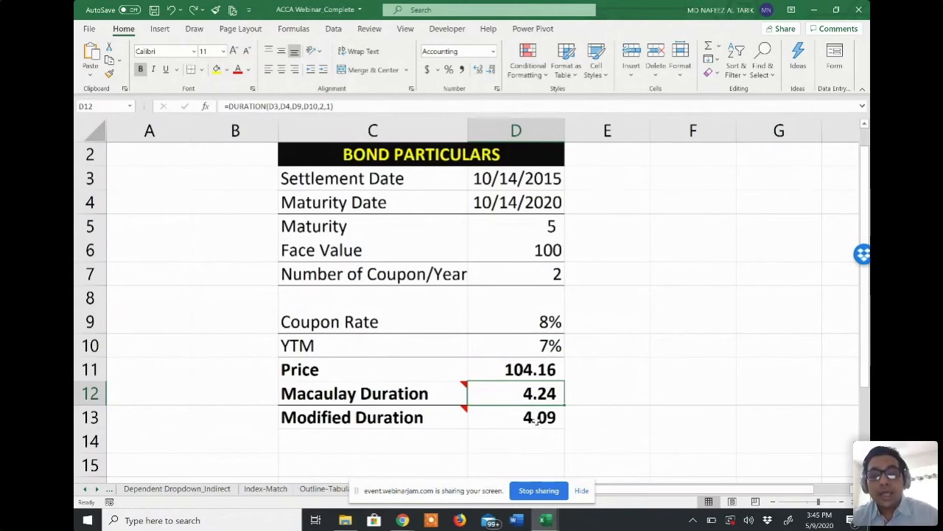
left_click(536, 420)
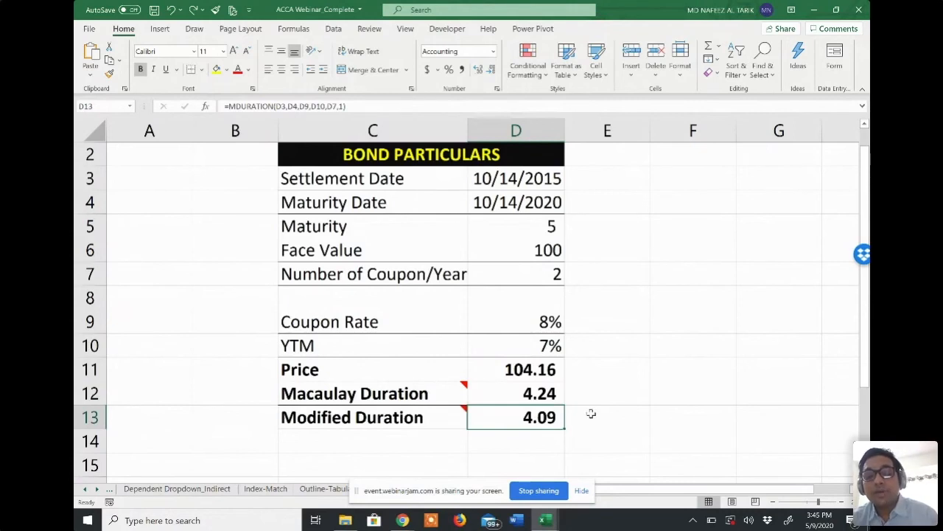
key("alt+Tab")
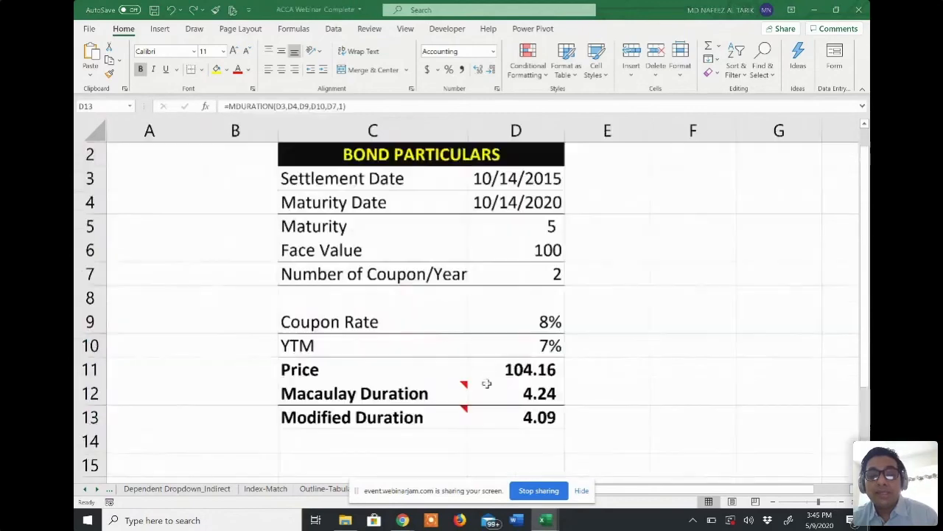
key("alt+Tab")
double_click(494, 417)
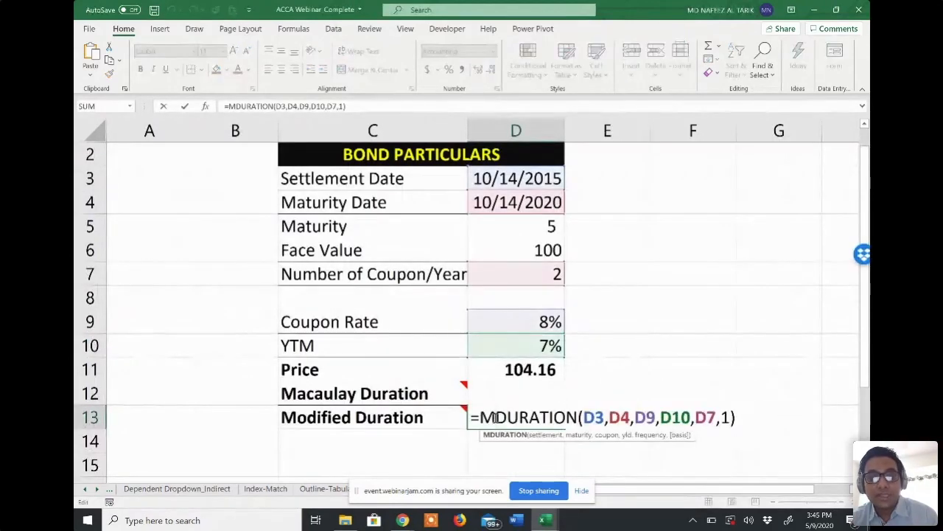
key("Escape")
Return to the Practice_ACCA Webinar workbook and start an MDURATION formula in D13 with settlement date D3 and maturity date D4
key("alt+Tab")
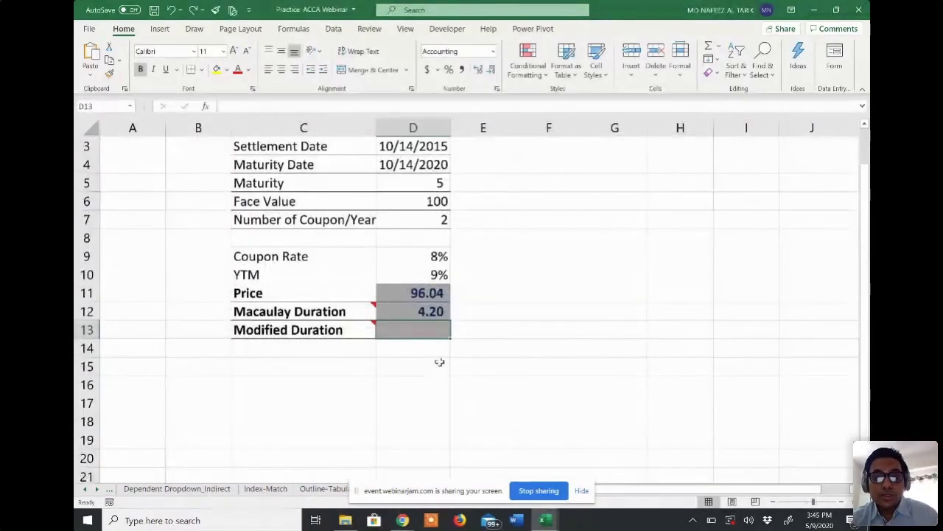
type("=md")
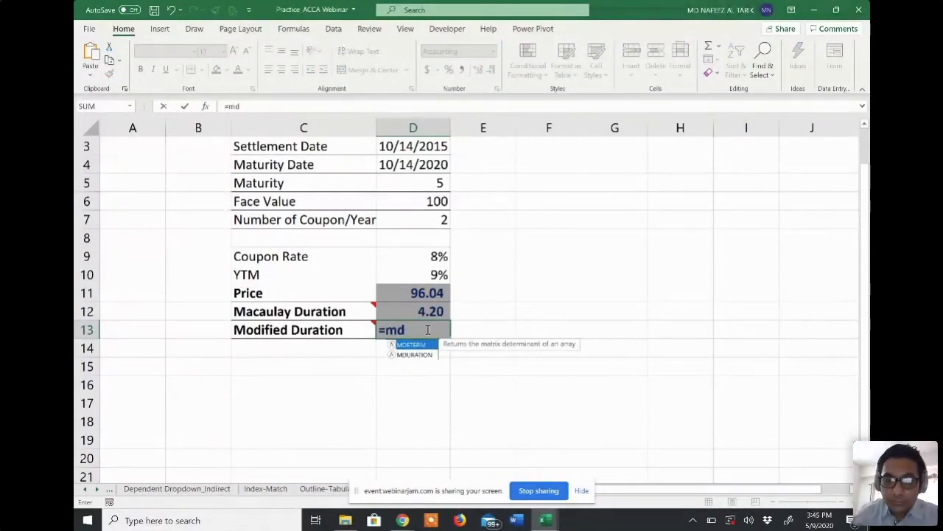
key("Down")
key("Tab")
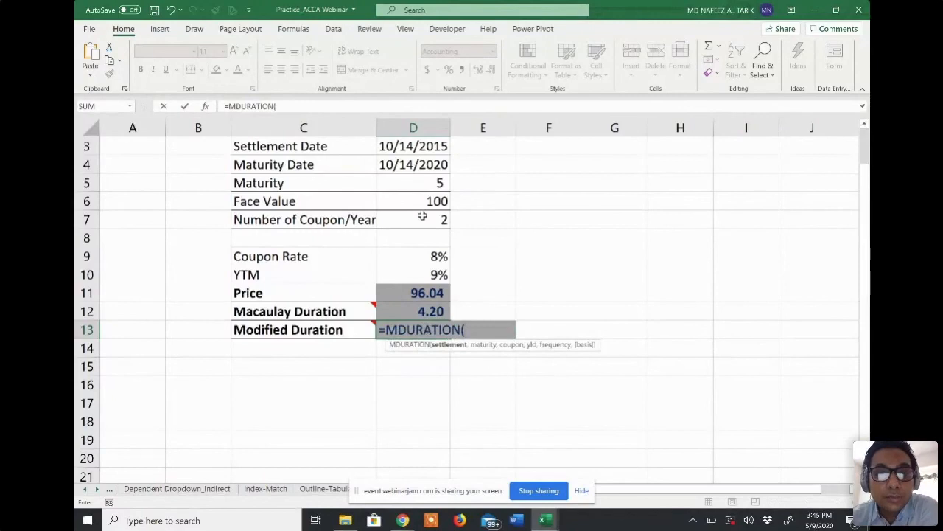
left_click(426, 146)
type(",")
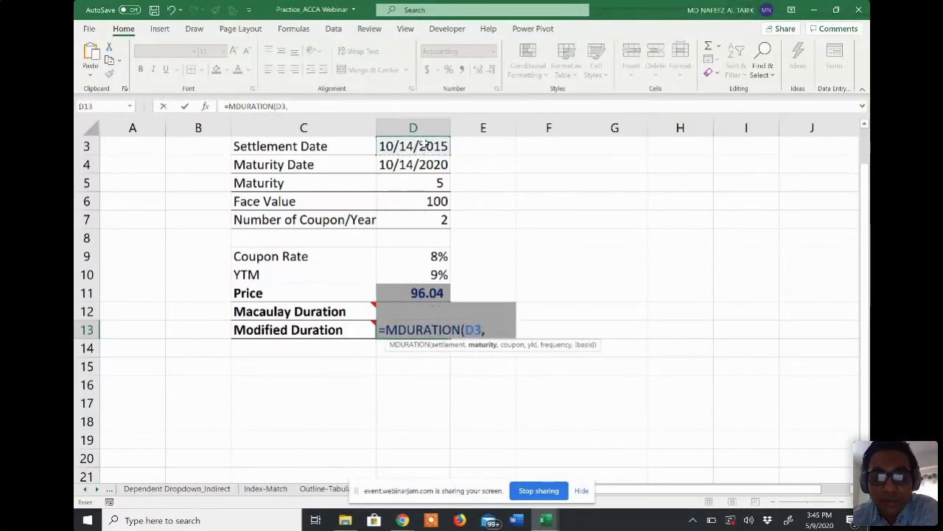
left_click(416, 164)
type(",")
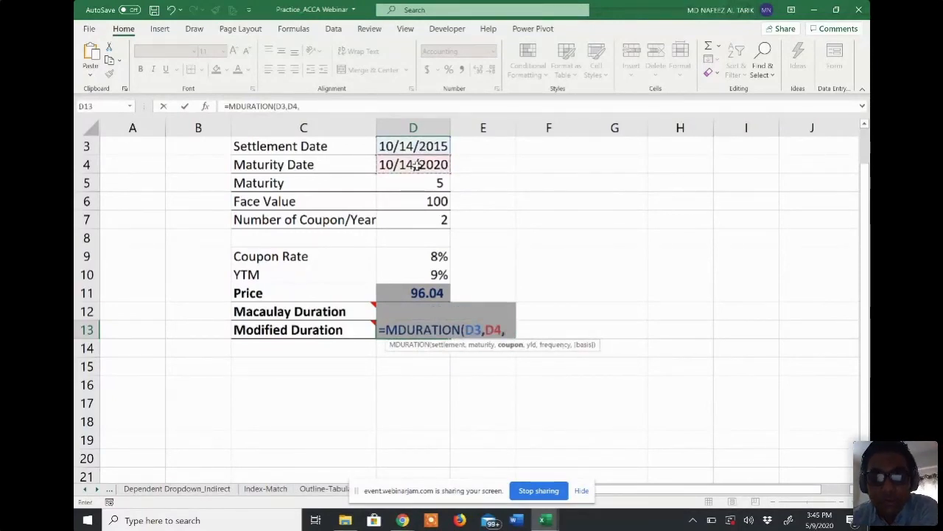
Add coupon rate D9, YTM D10 and coupons per year D7 as the coupon, yield and frequency arguments of the MDURATION formula
left_click(414, 256)
type(",")
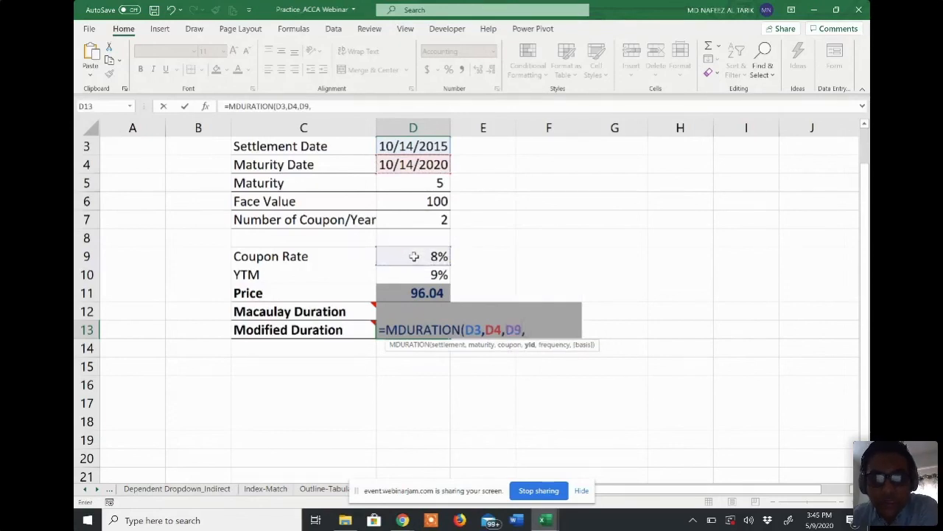
left_click(429, 273)
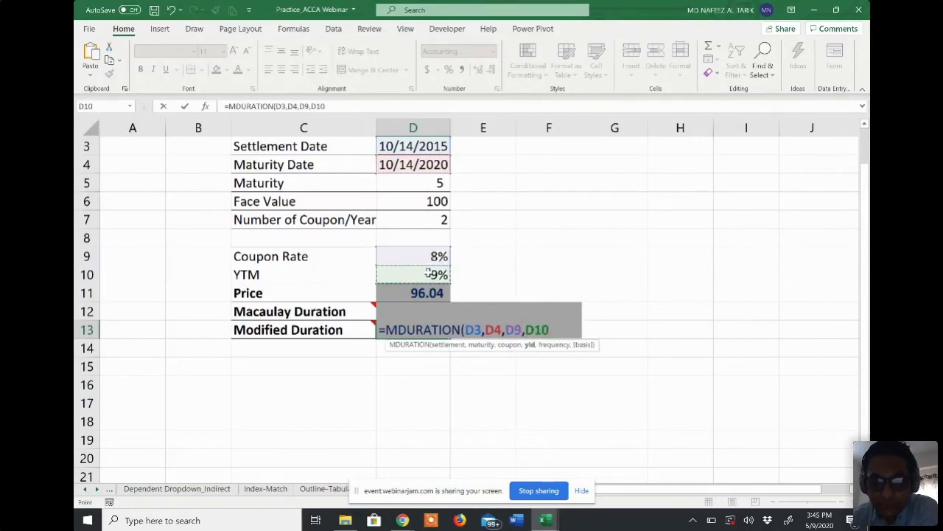
type(",")
left_click(441, 220)
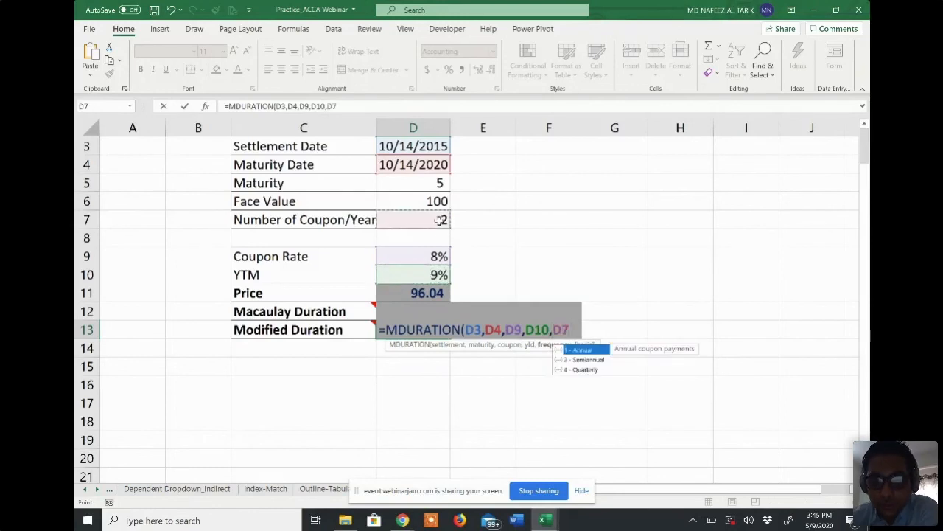
Complete the MDURATION formula in D13 with basis 1, the Actual/actual day count
type(",")
key("Down")
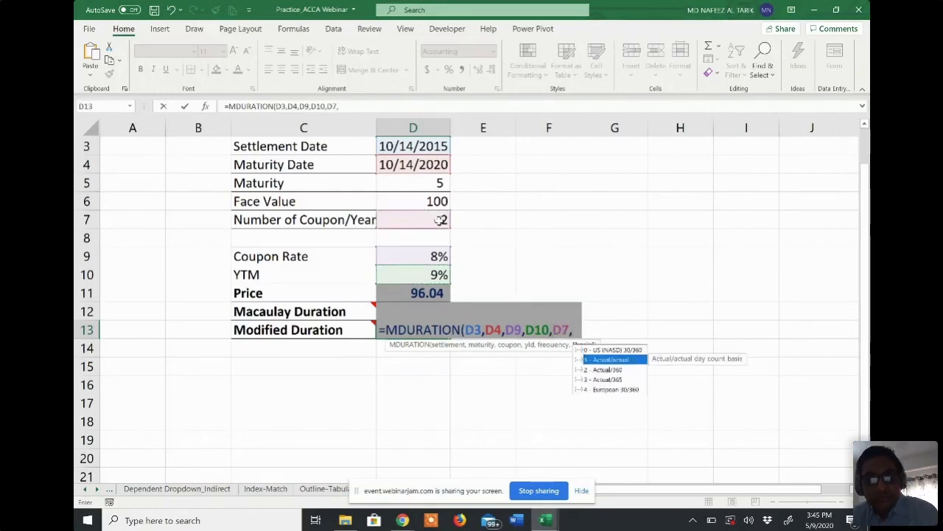
key("Tab")
type(")")
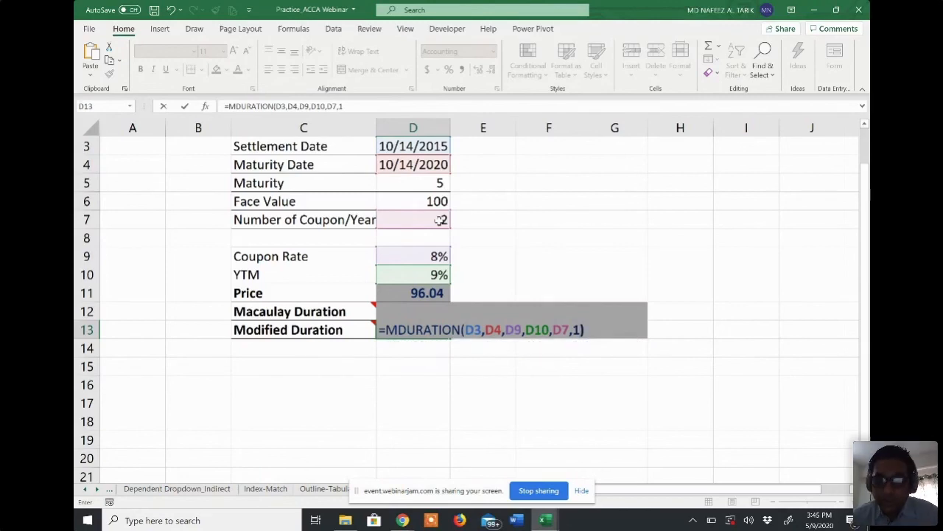
key("Return")
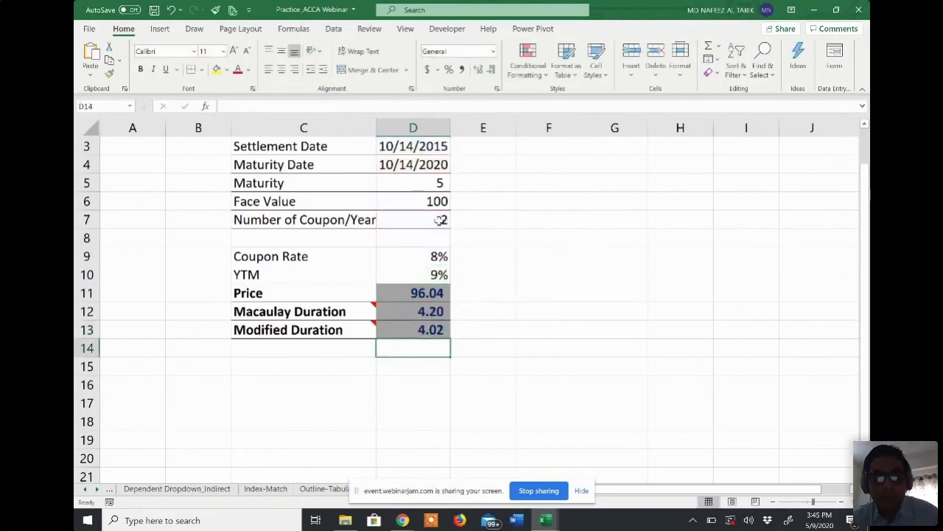
Compare the modified duration formula and results in D13 with those in the ACCA Webinar Complete workbook
left_click(429, 331)
key("alt+Tab")
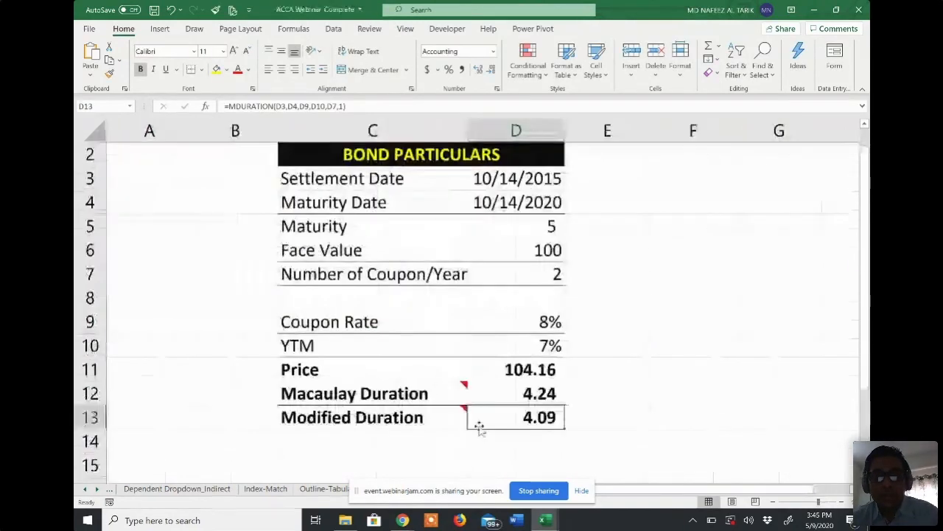
double_click(518, 416)
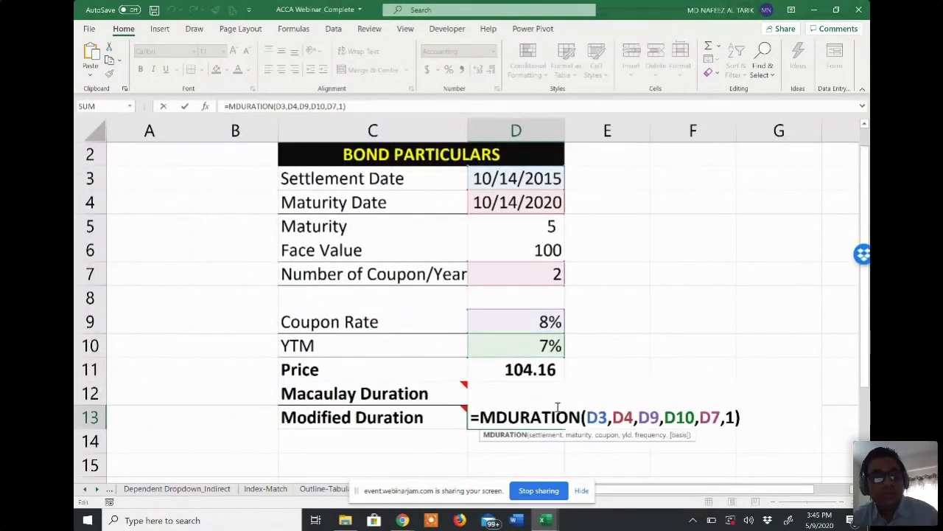
key("Escape")
key("alt+Tab")
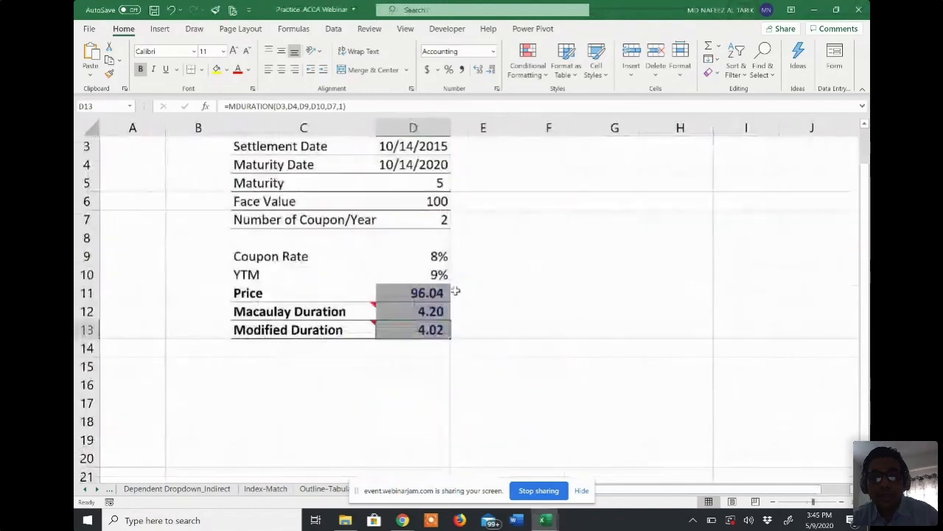
key("alt+Tab")
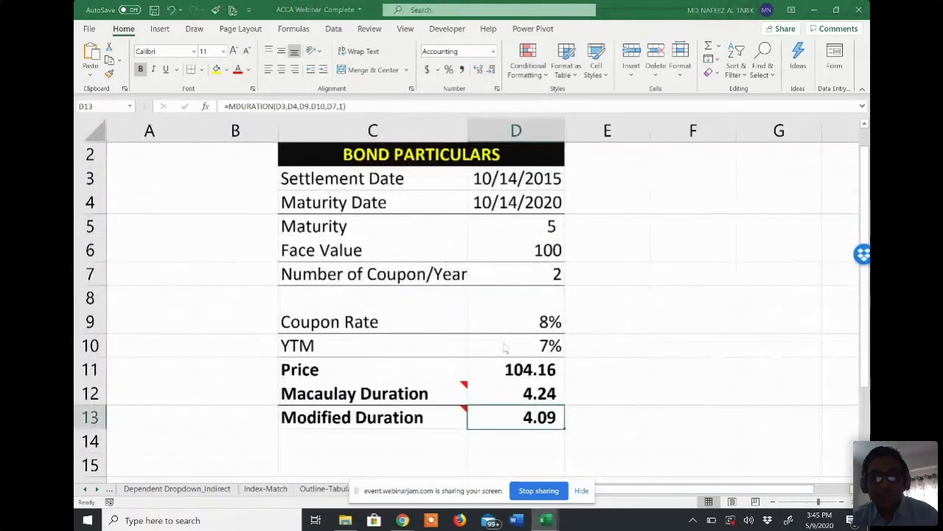
Set the YTM in D10 of the practice workbook to 7% and compare the results with the ACCA Webinar Complete workbook
key("alt+Tab")
left_click(435, 274)
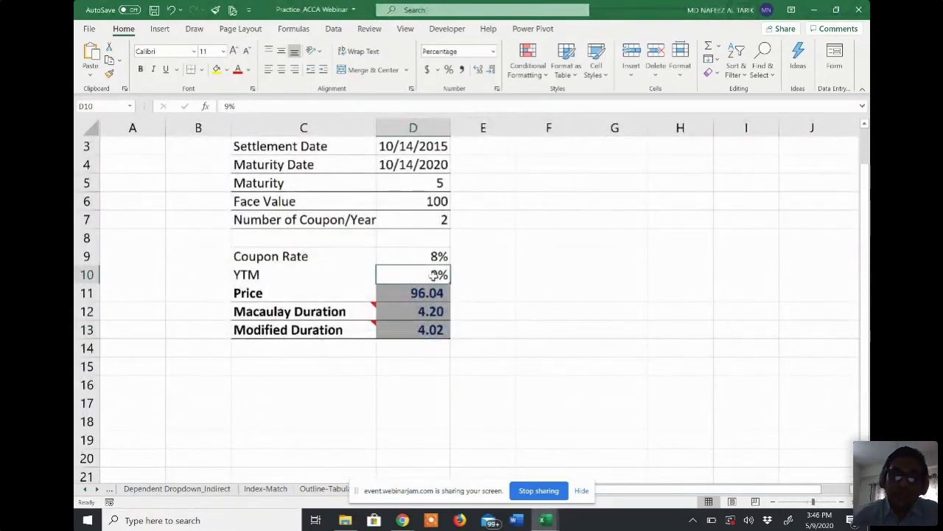
type("7")
key("Return")
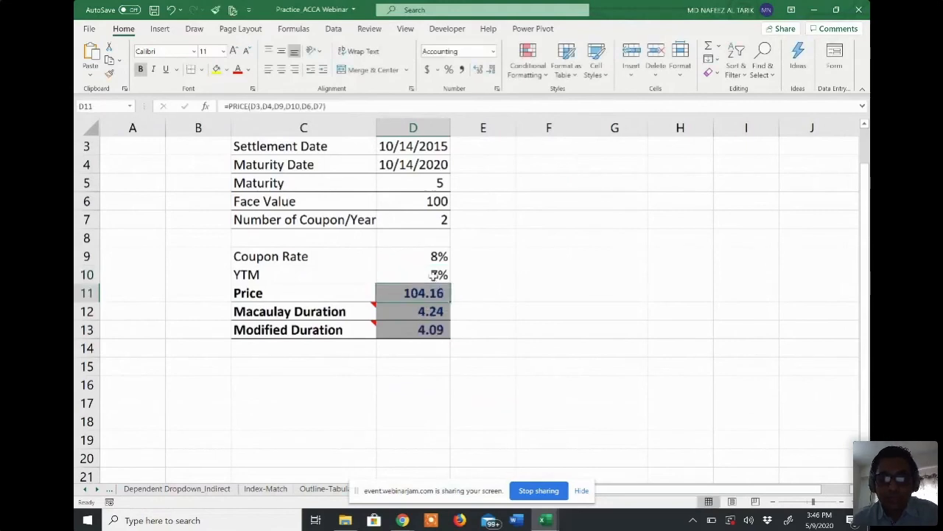
key("alt+Tab")
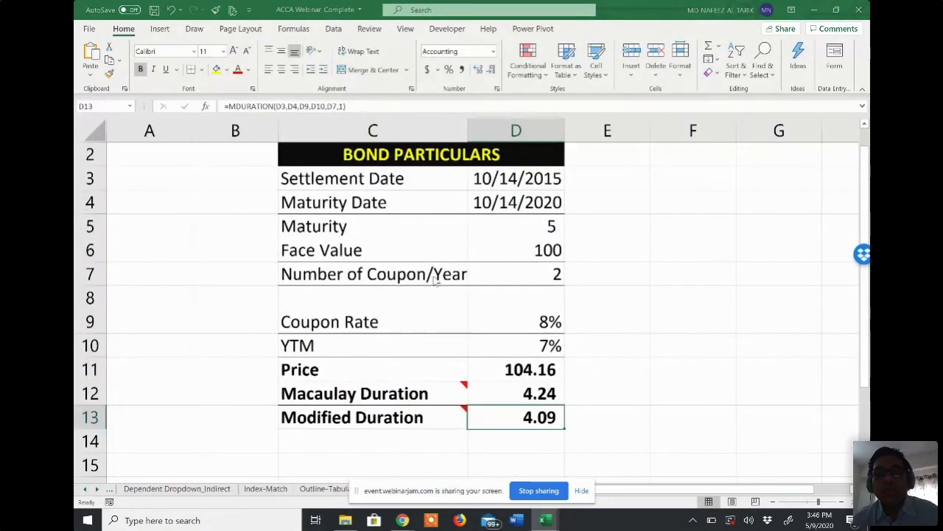